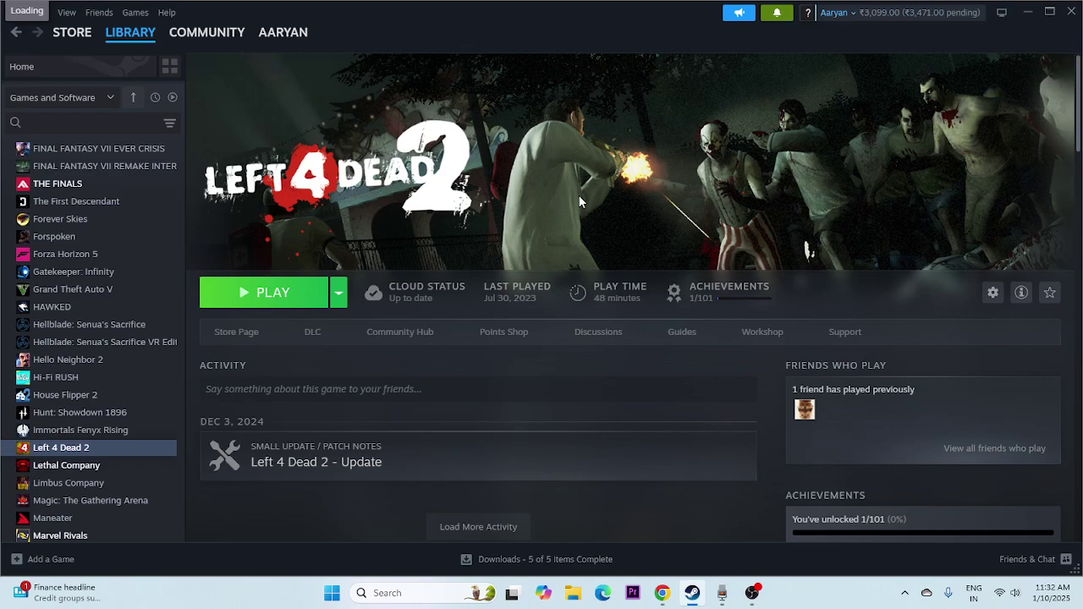
left_click(332, 593)
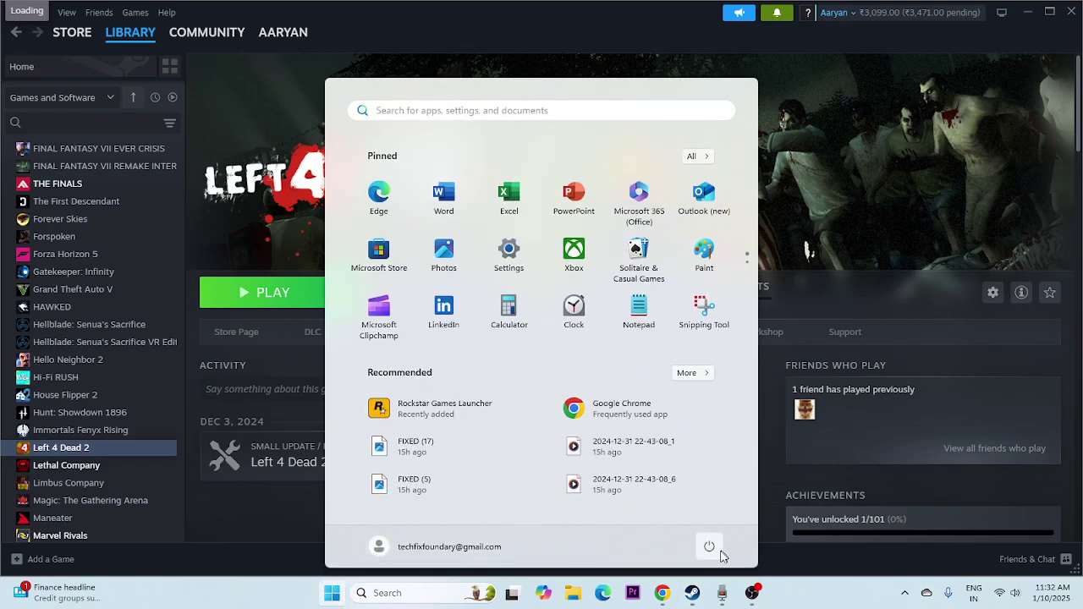
left_click(711, 547)
left_click(782, 595)
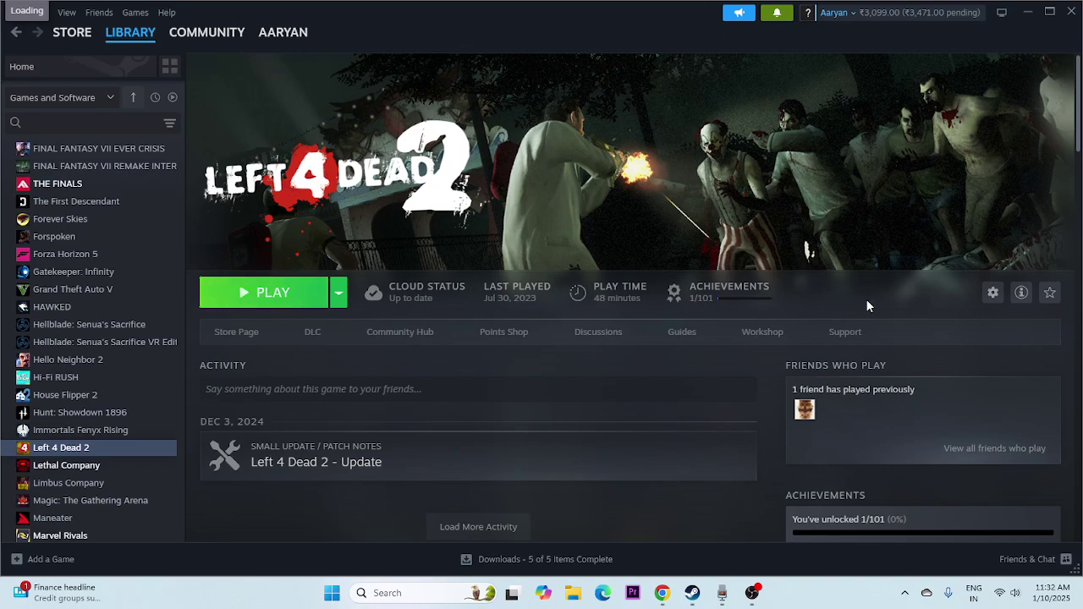
Check the installed files settings in the properties of Left 4 Dead 2, and close the properties.
right_click(53, 450)
left_click(85, 551)
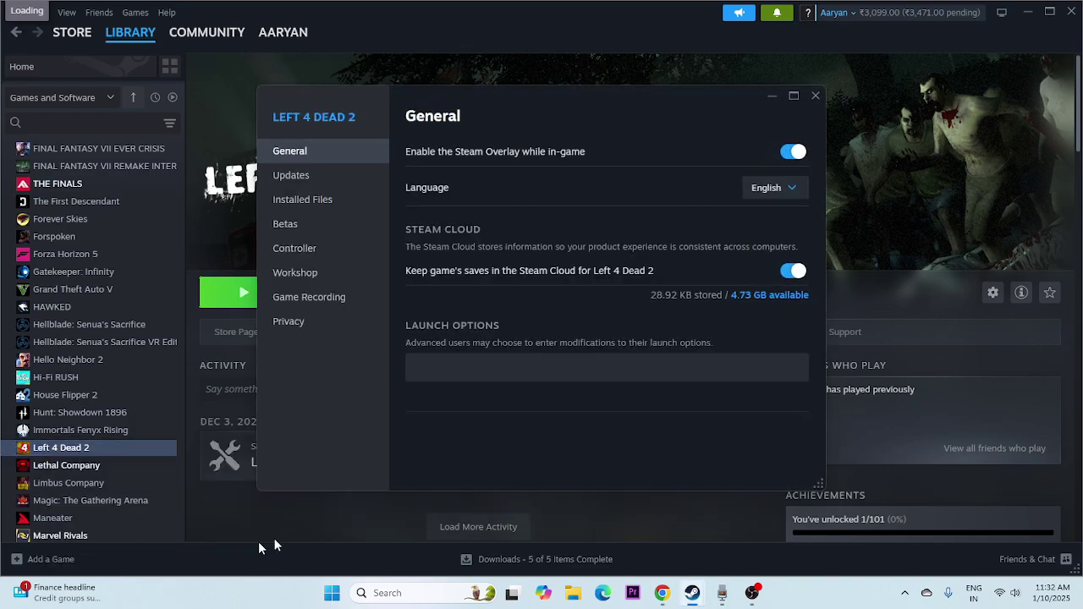
left_click(318, 203)
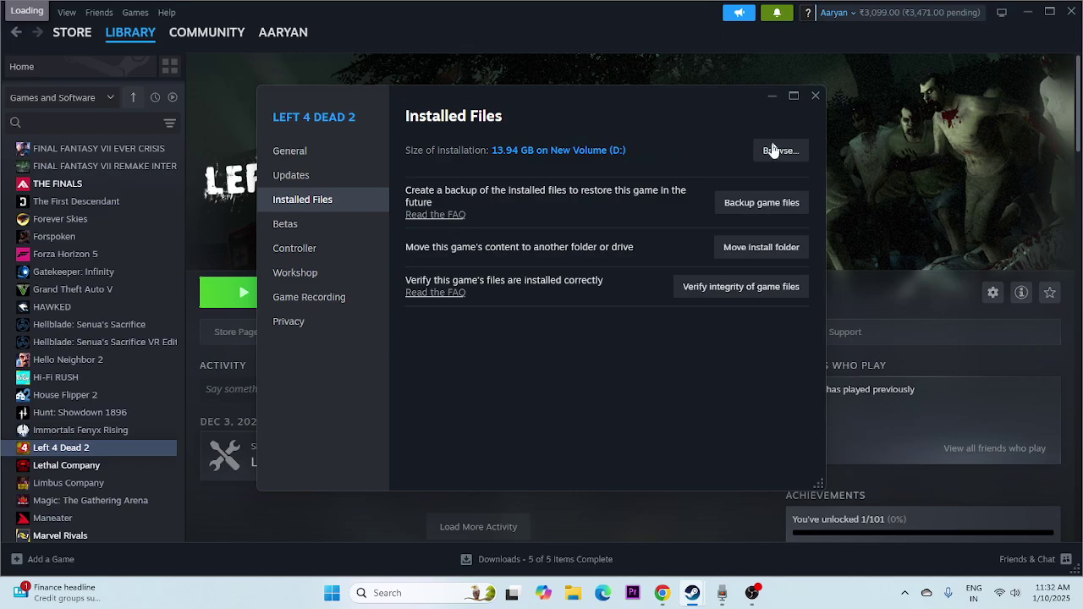
left_click(814, 96)
Switch to File Explorer and open the Left 4 Dead 2 folder under SteamLibrary\steamapps\common on New Volume (D:).
left_click(1026, 12)
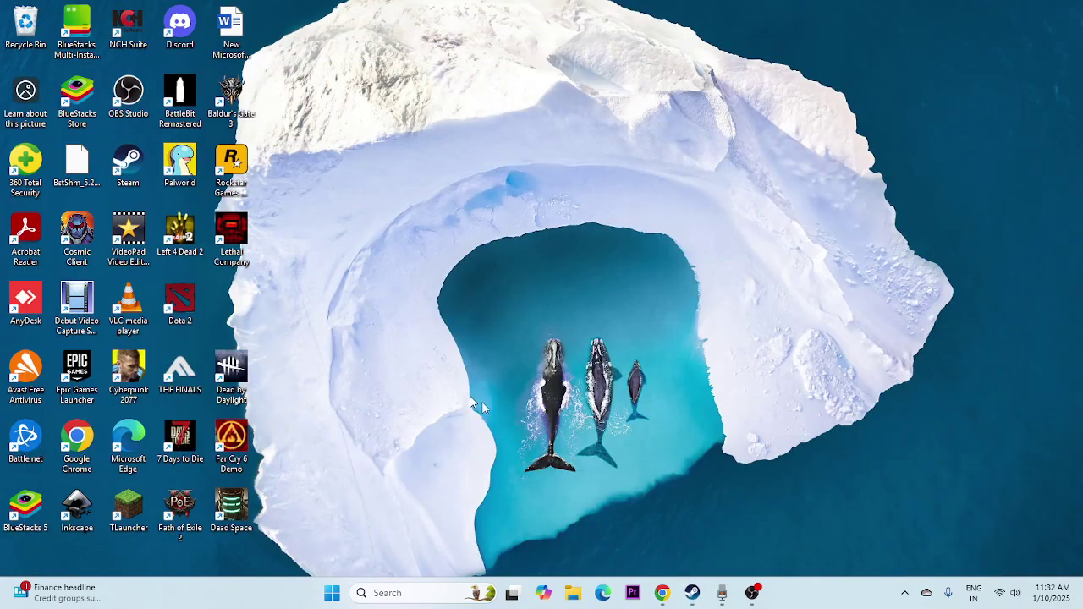
left_click(573, 593)
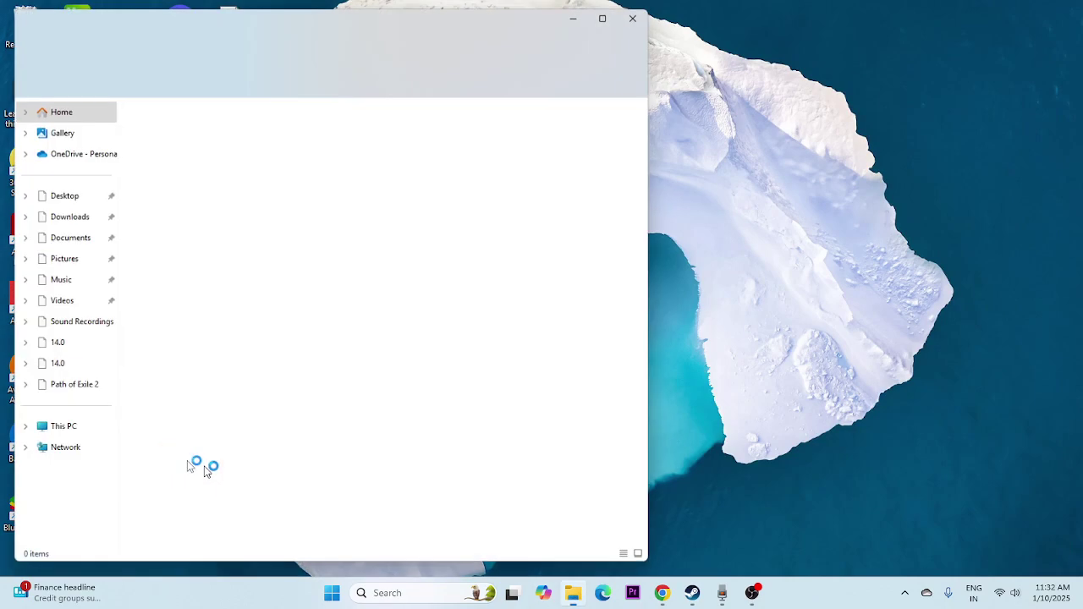
left_click(68, 432)
double_click(364, 140)
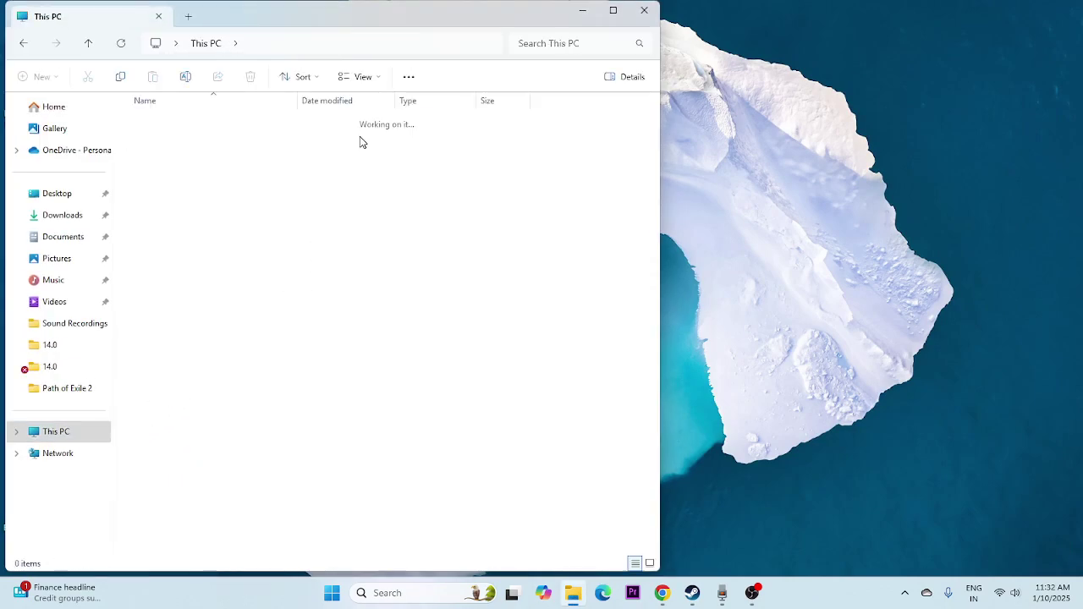
double_click(163, 183)
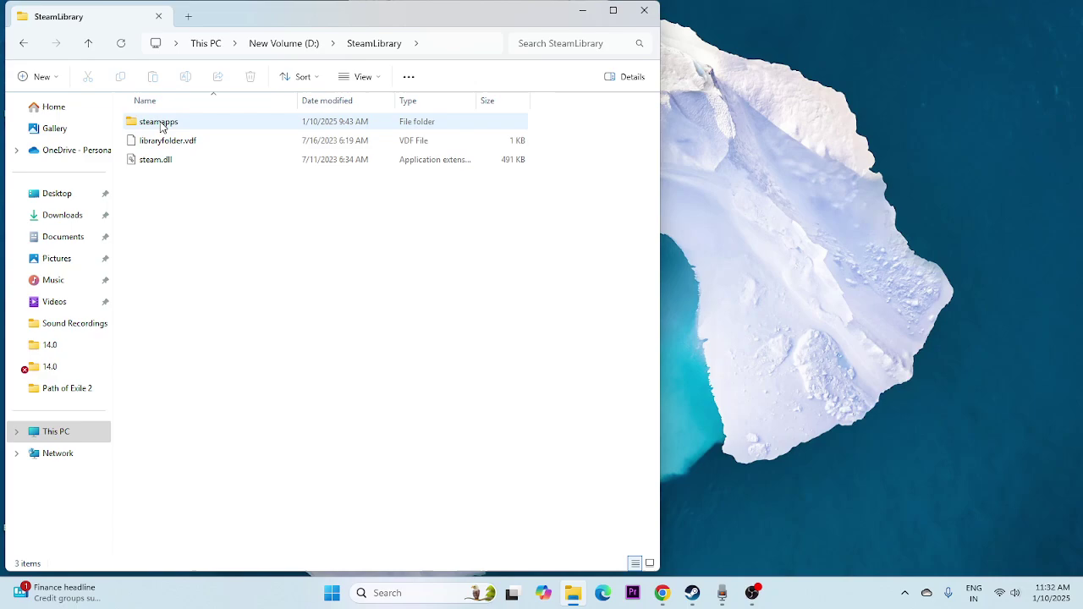
double_click(161, 123)
double_click(161, 124)
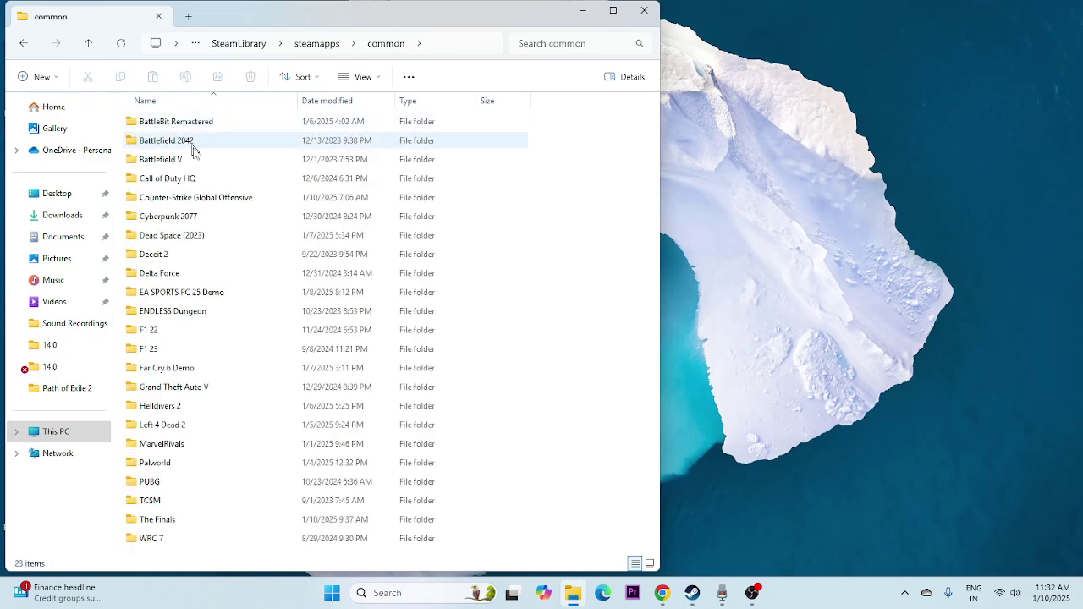
double_click(178, 428)
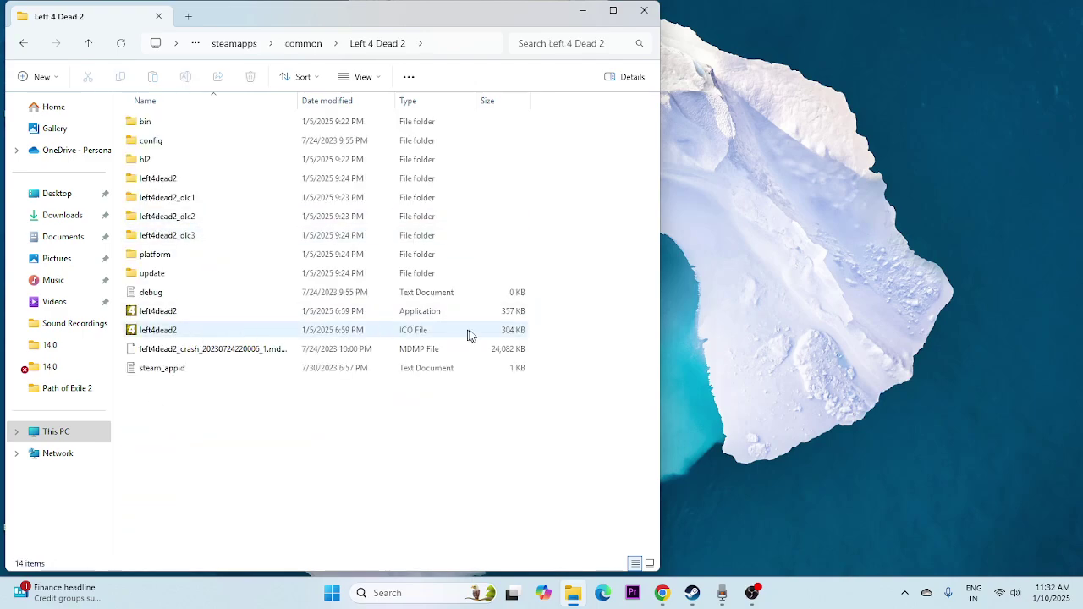
left_click(502, 336)
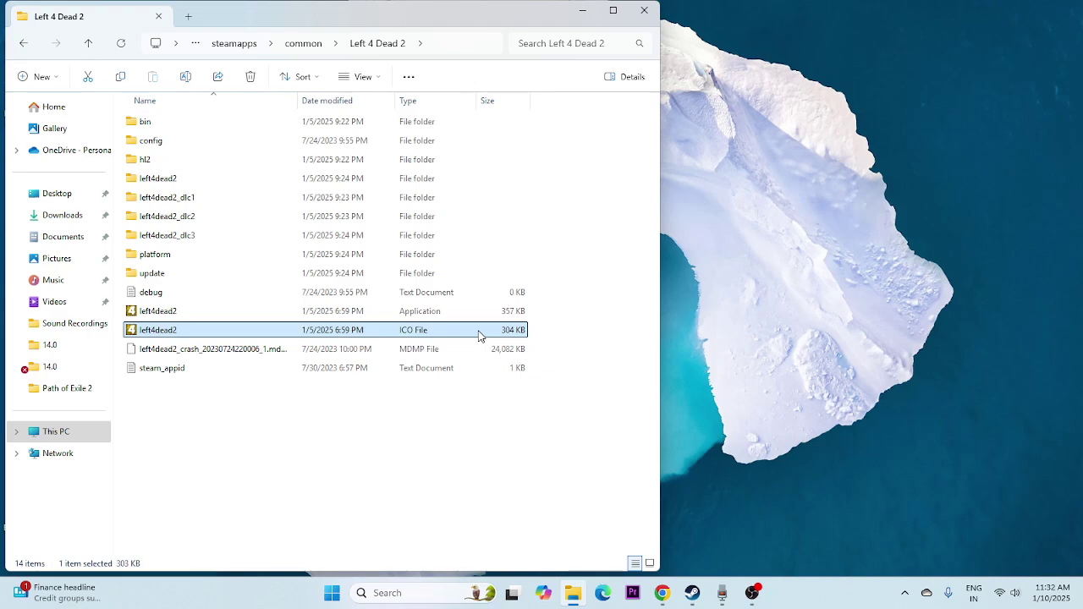
left_click(355, 458)
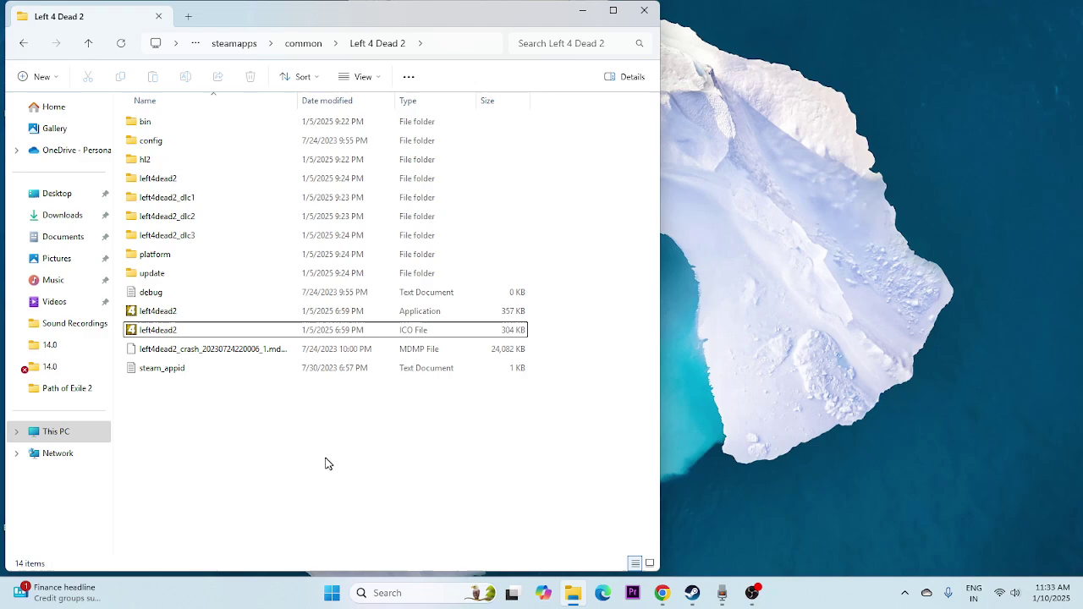
left_click(407, 332)
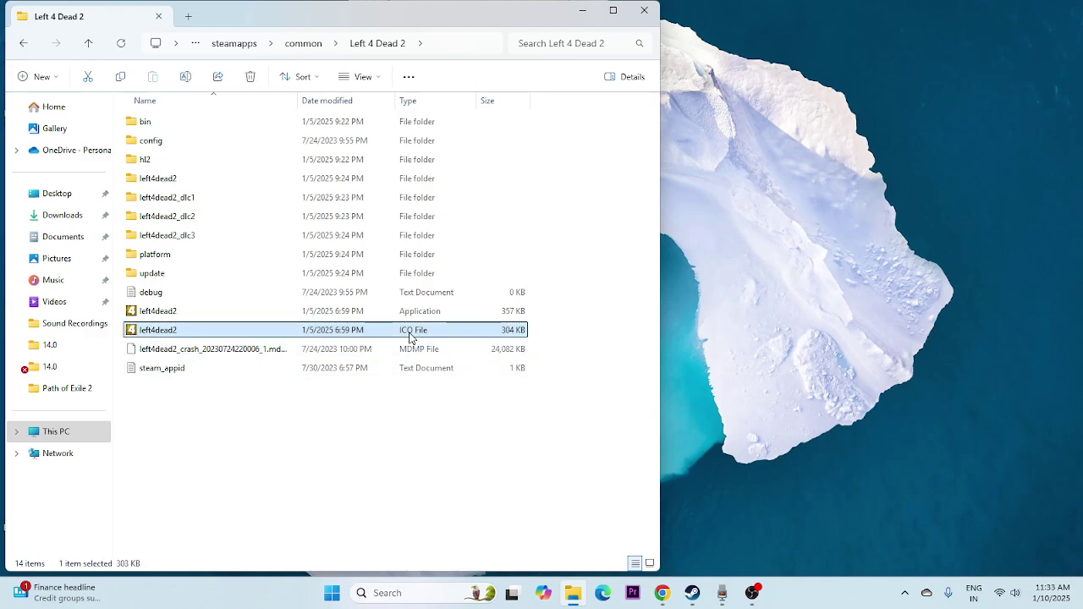
right_click(409, 335)
left_click(465, 320)
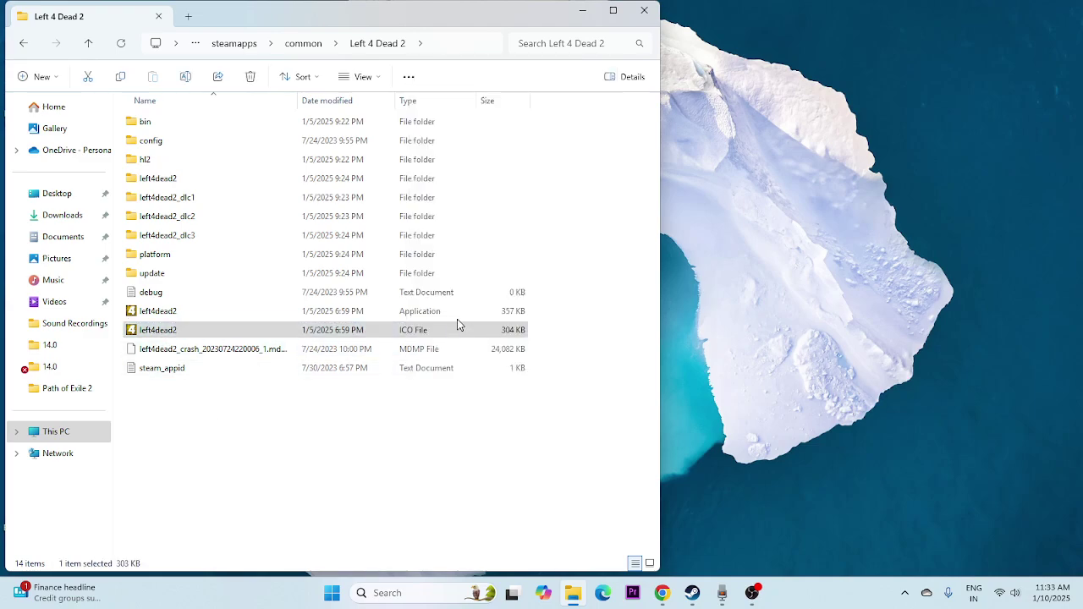
left_click(462, 566)
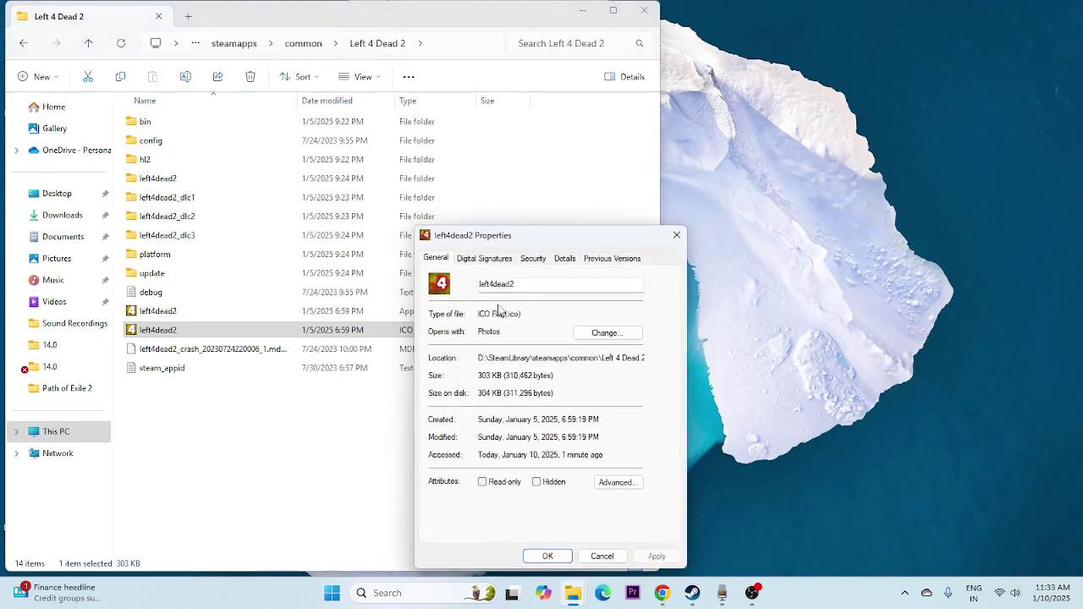
left_click(677, 235)
right_click(397, 331)
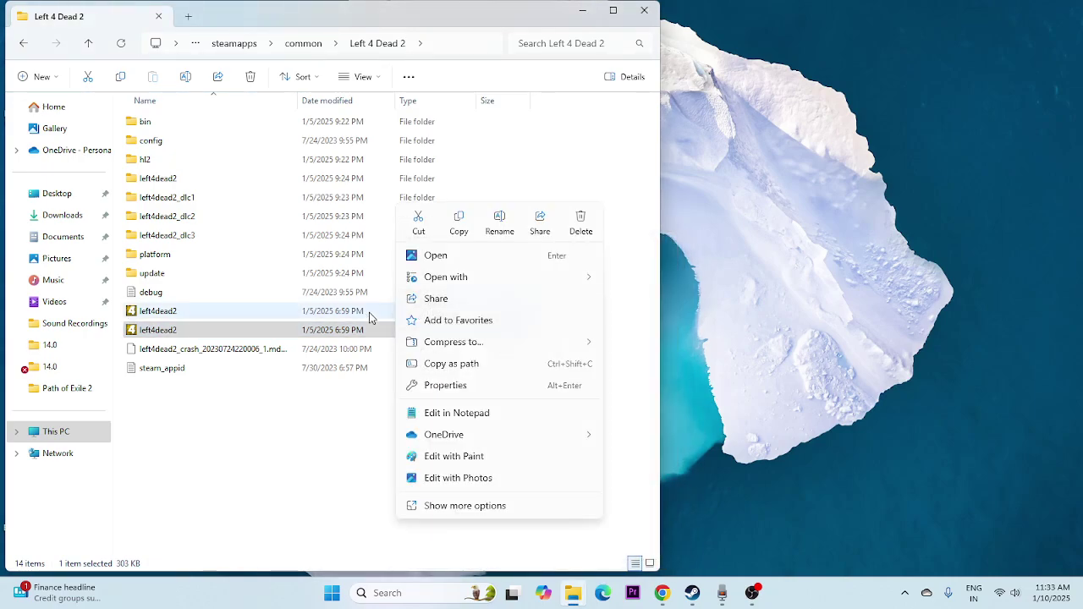
Enable compatibility mode for the left4dead2 application, set it to Windows 7 and apply the change.
left_click(369, 313)
right_click(406, 314)
left_click(453, 299)
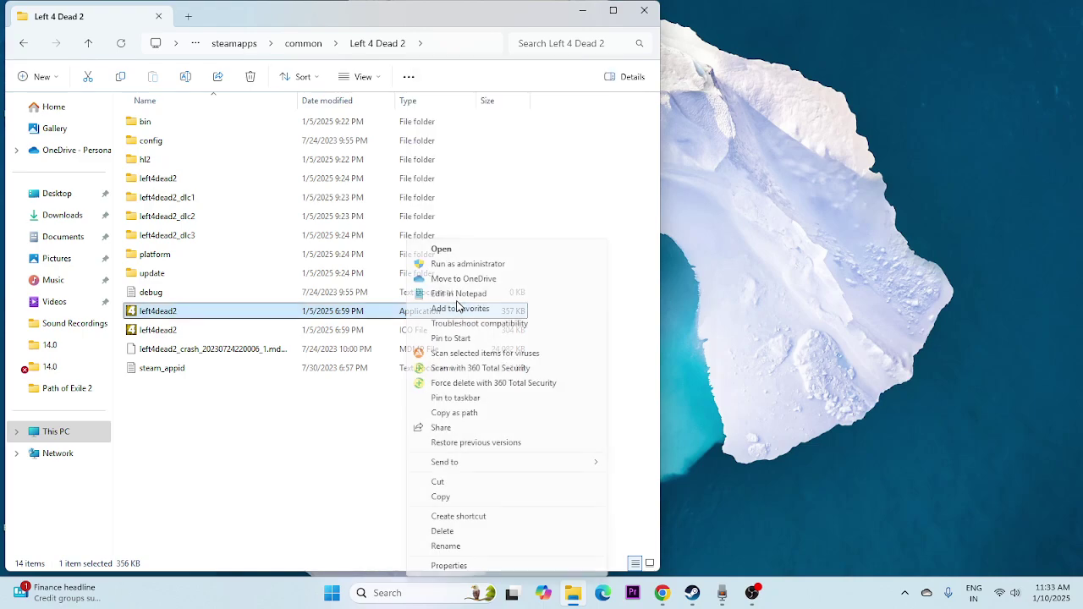
left_click(445, 565)
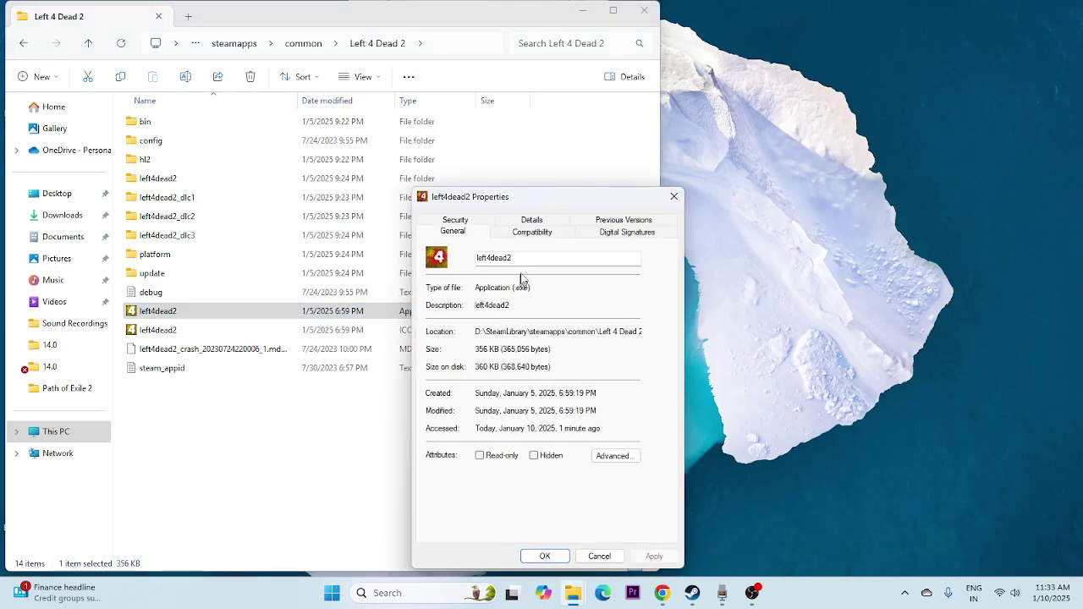
left_click(533, 233)
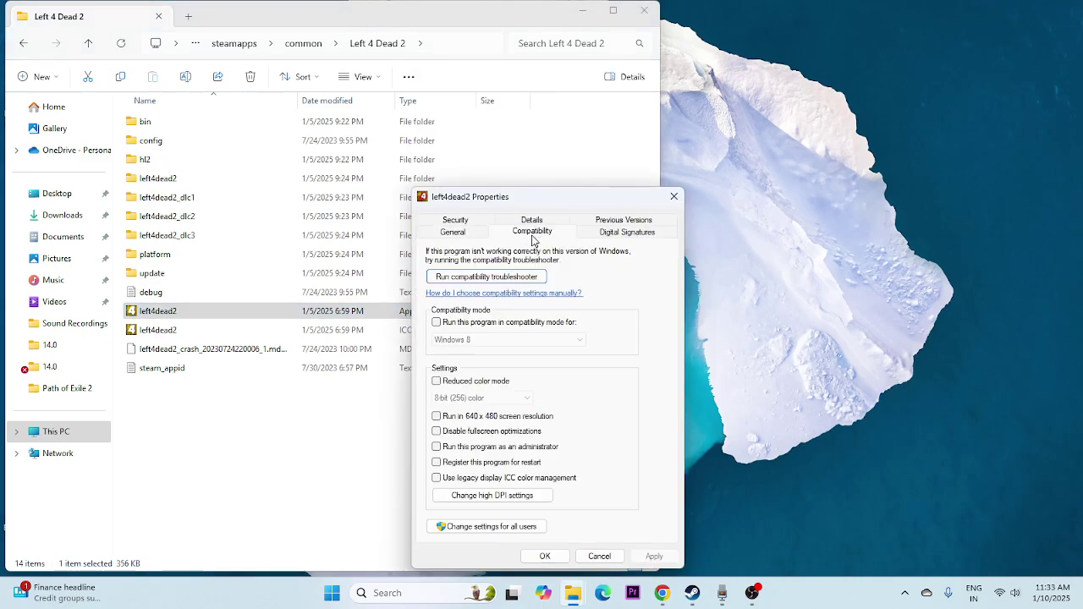
left_click(437, 323)
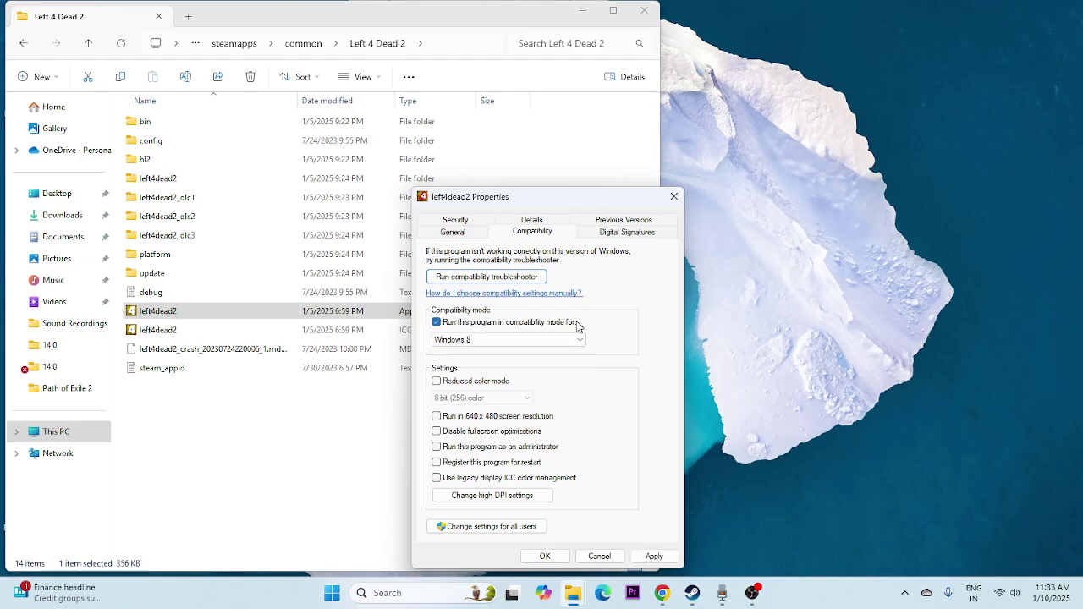
left_click(539, 341)
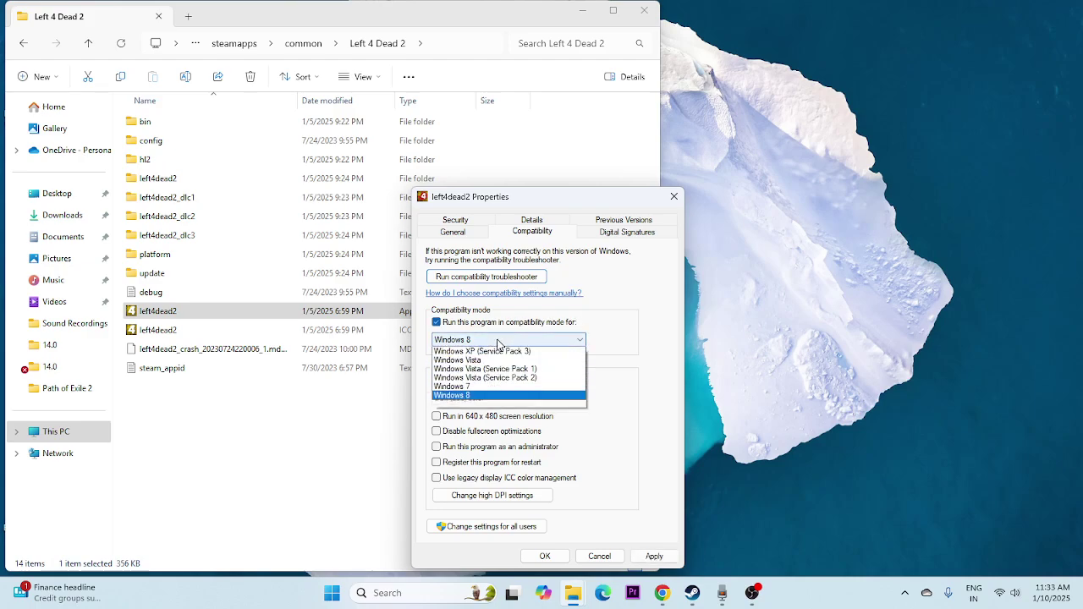
left_click(476, 414)
left_click(653, 555)
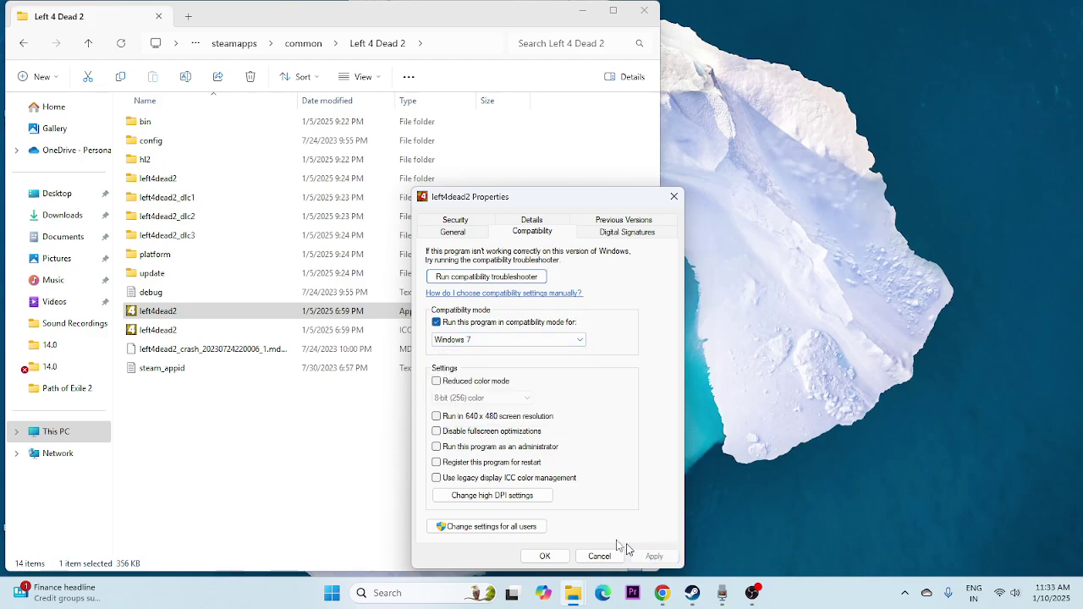
Set the left4dead2 application's compatibility mode to Windows 8 and save its properties.
left_click(464, 340)
left_click(478, 423)
left_click(654, 556)
left_click(552, 556)
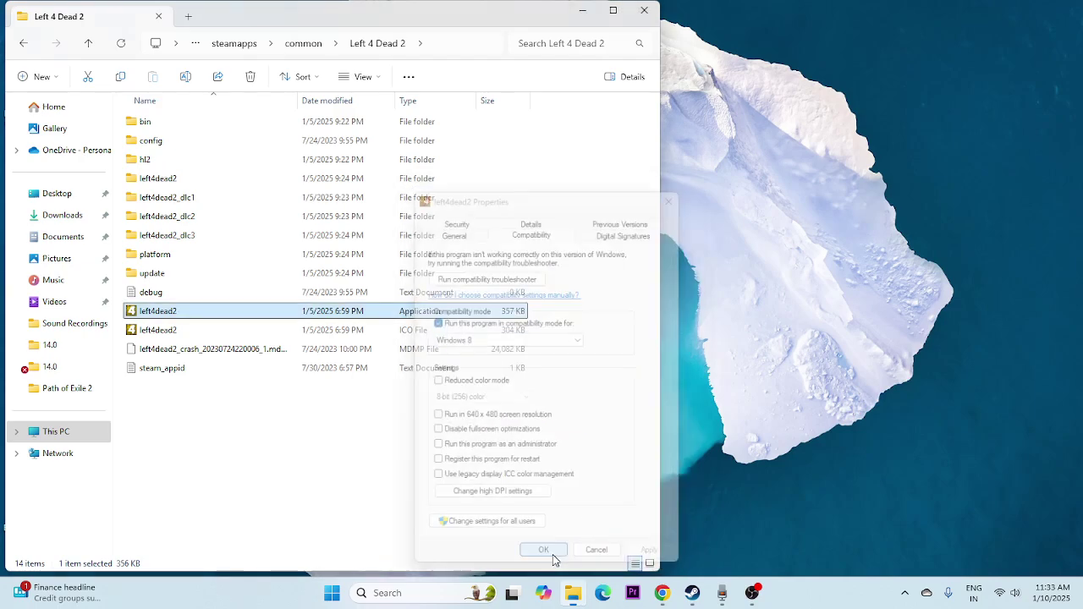
Set the left4dead2 application to run as an administrator, save its properties and close the game folder.
right_click(373, 314)
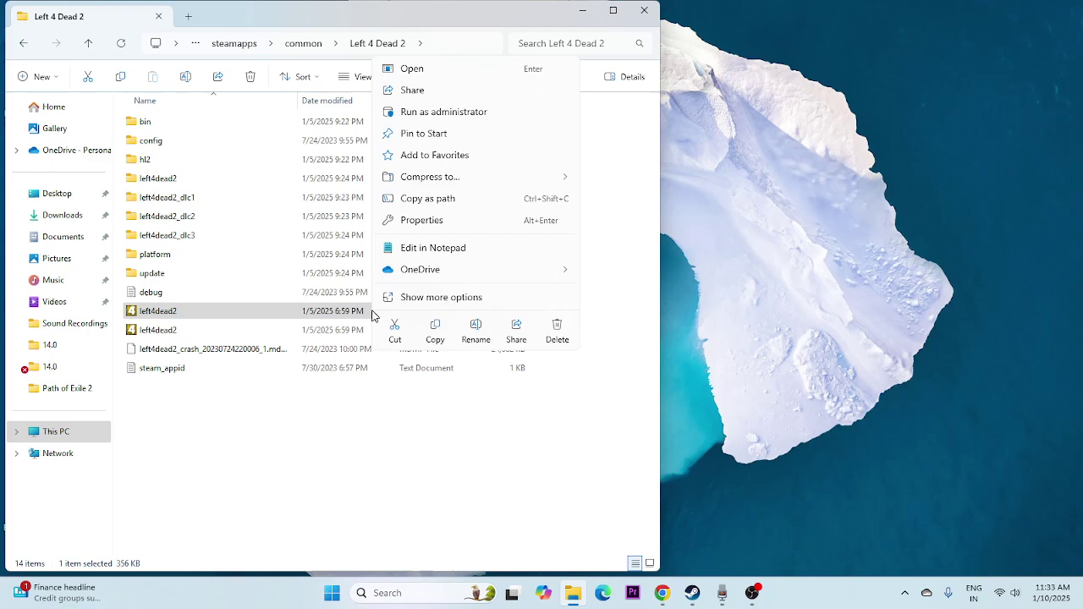
left_click(414, 297)
left_click(442, 565)
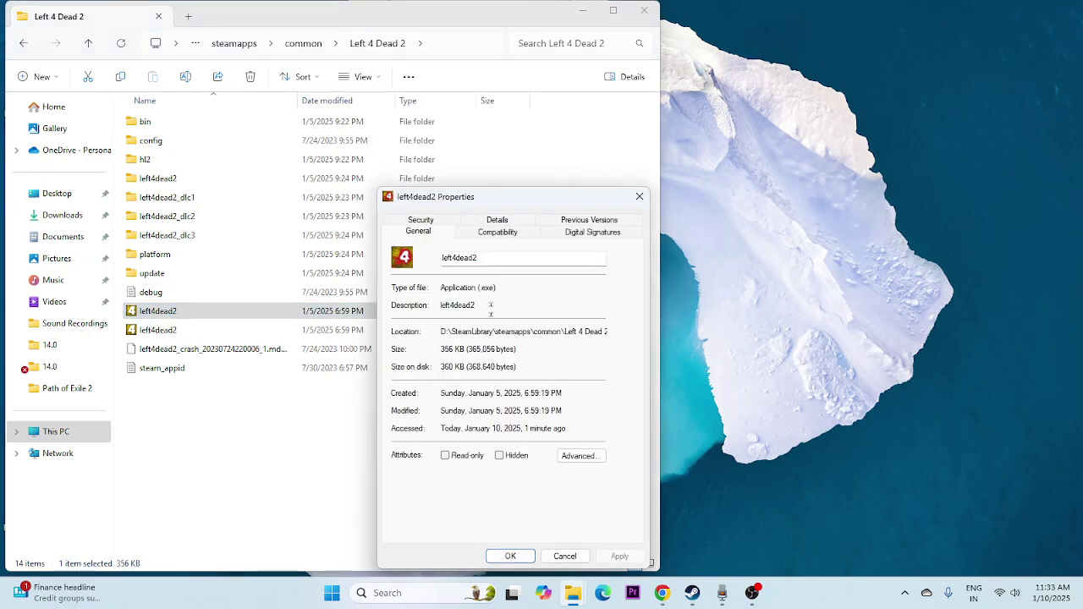
left_click(497, 232)
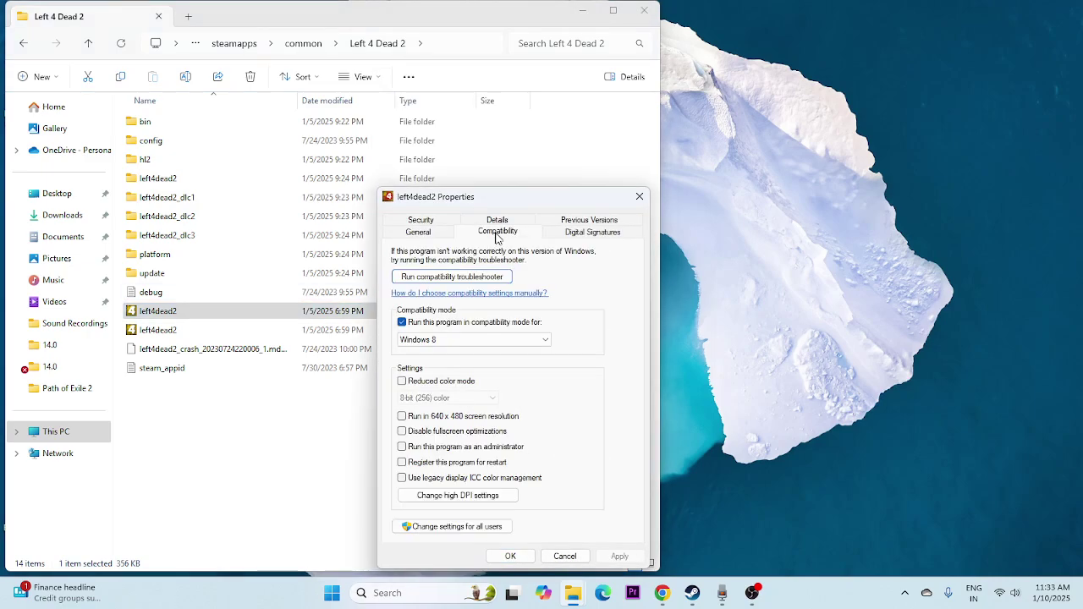
left_click(402, 447)
left_click(617, 556)
left_click(510, 557)
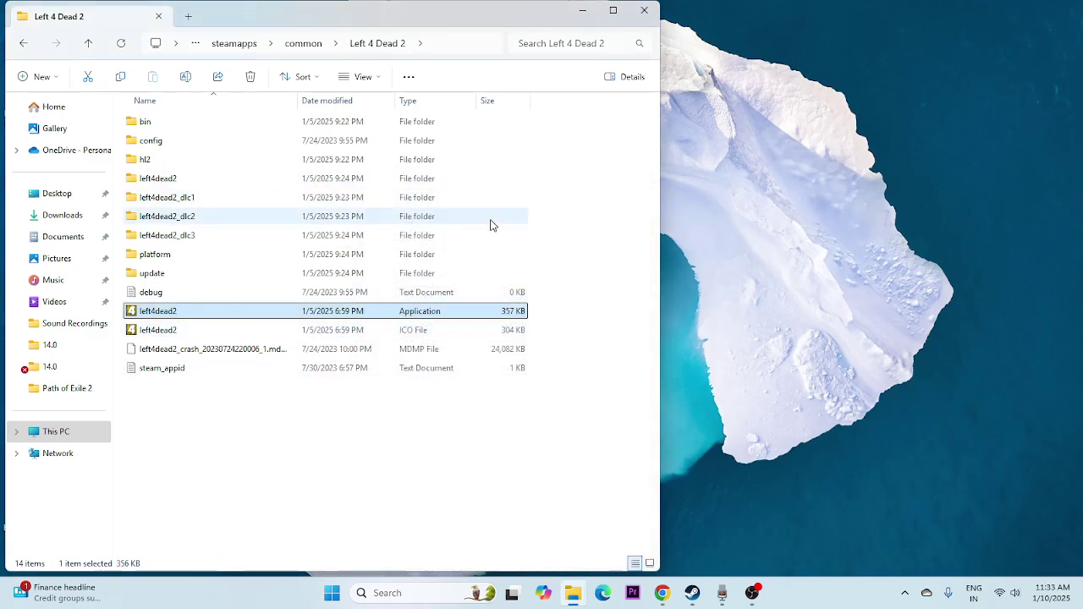
left_click(644, 11)
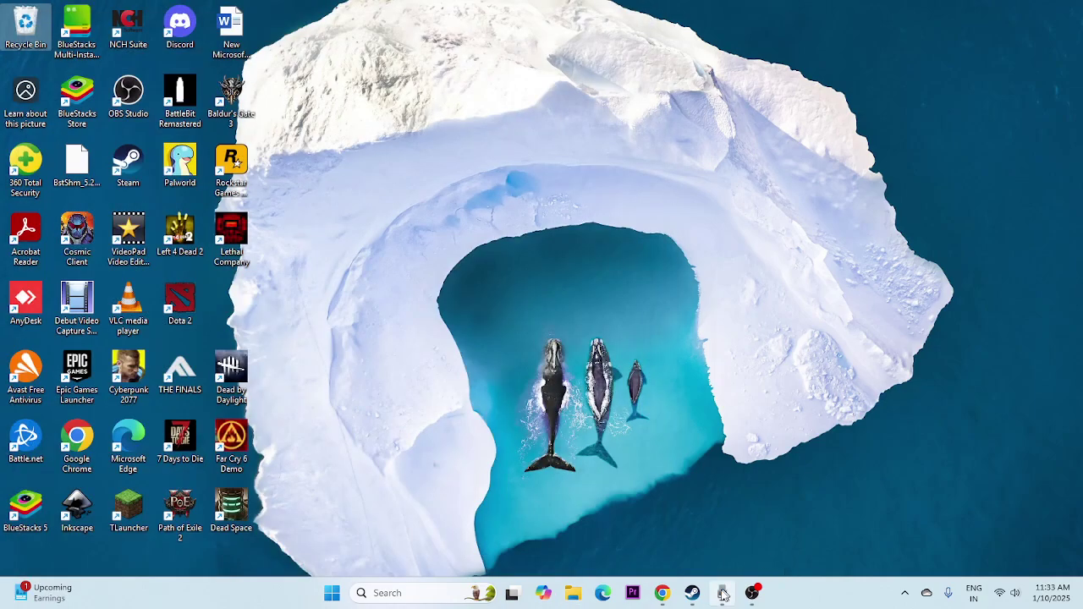
Check the My Games folder in Documents for game folders, and close File Explorer.
left_click(692, 593)
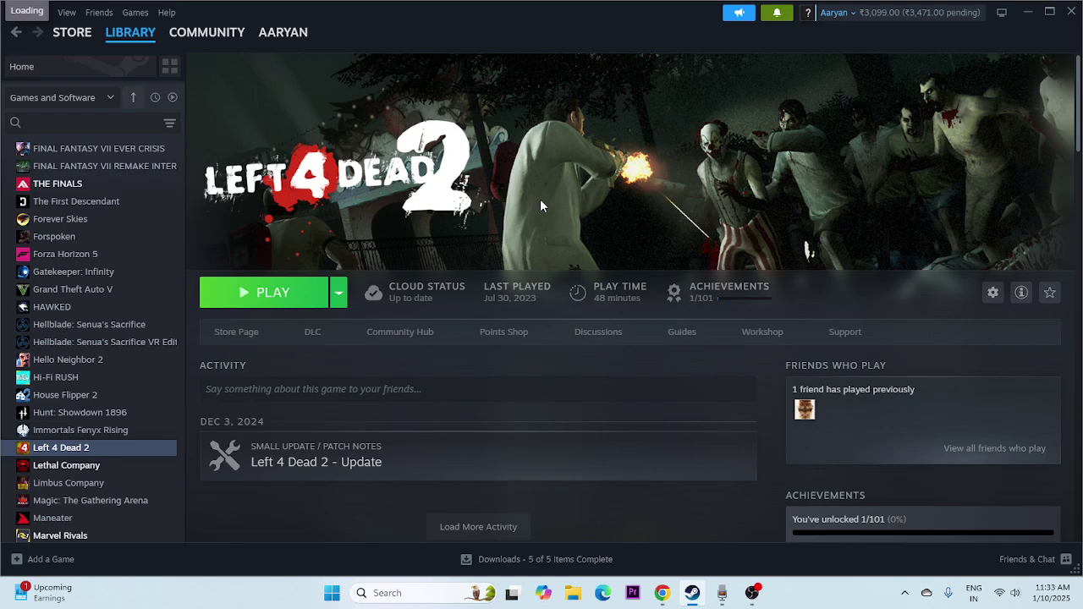
left_click(573, 593)
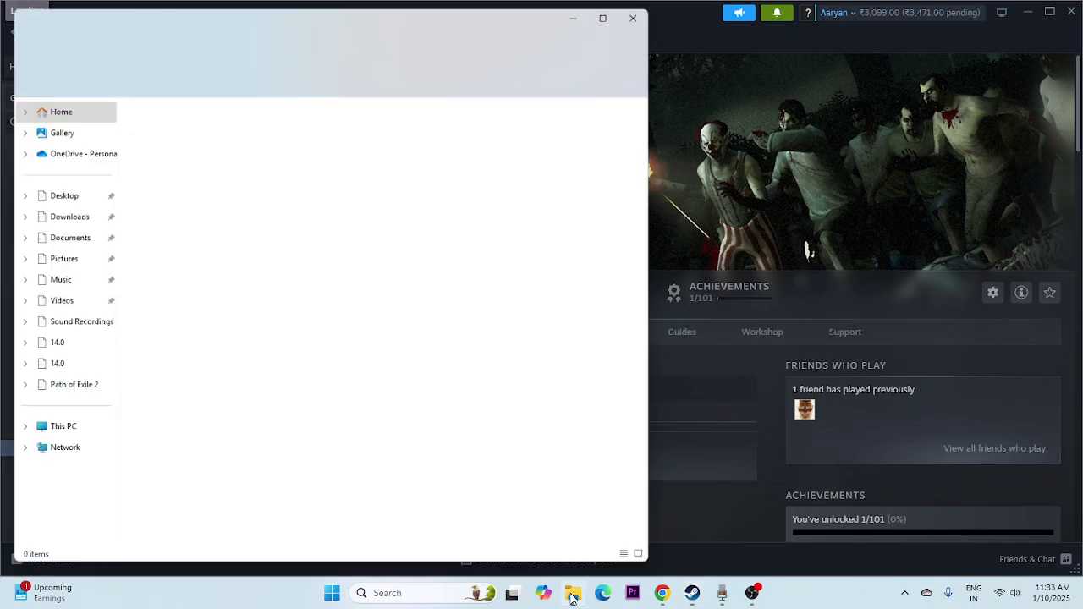
left_click(63, 433)
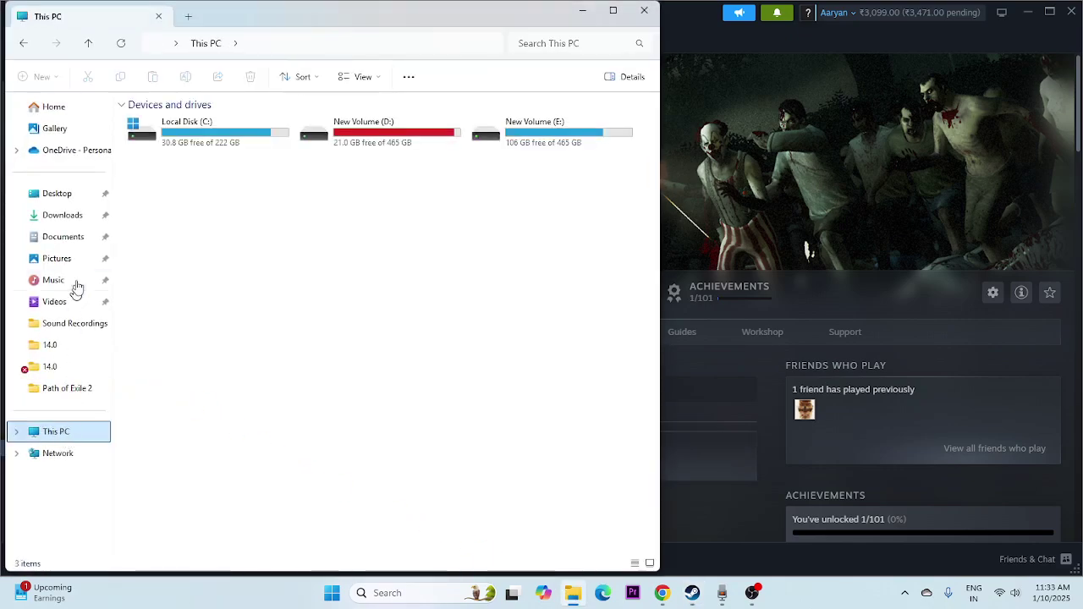
left_click(68, 237)
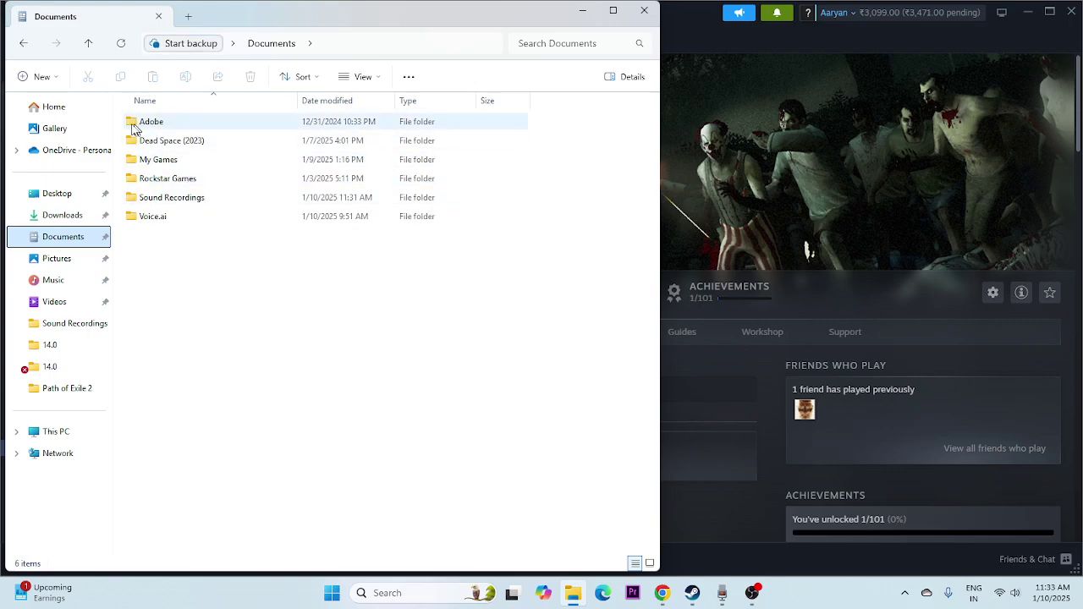
double_click(178, 161)
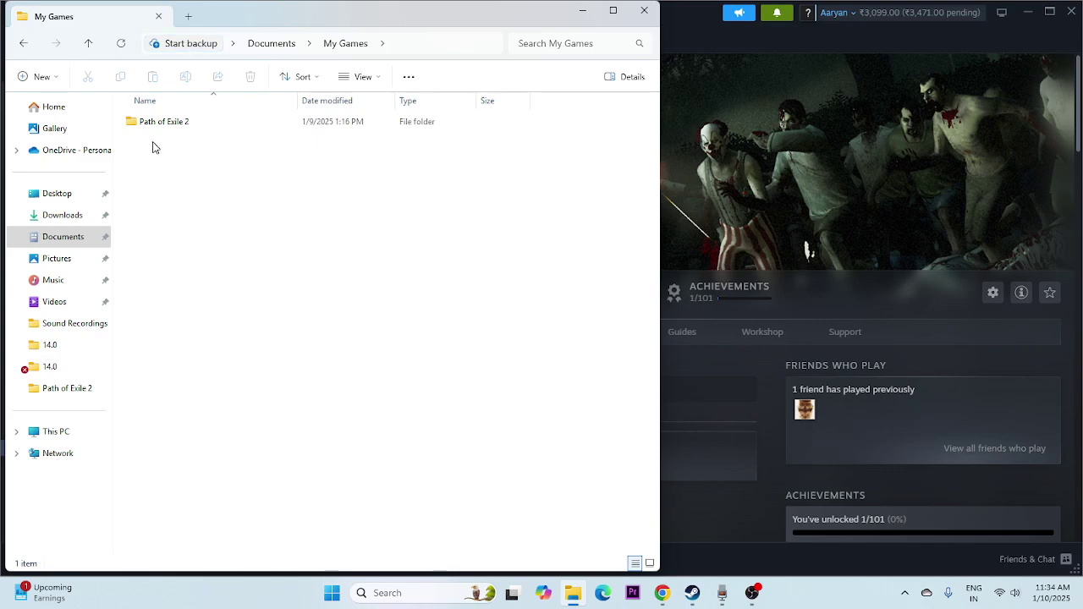
left_click(643, 10)
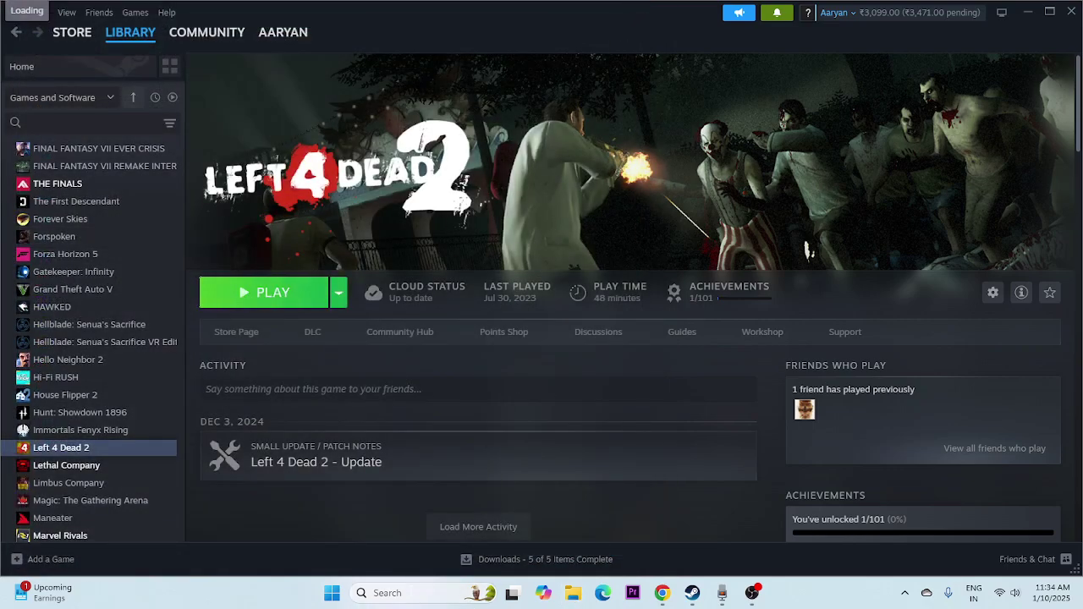
Open the list of apps allowed through Windows Defender Firewall in Control Panel and check the Left 4 Dead 2 entry.
left_click(412, 593)
type("con")
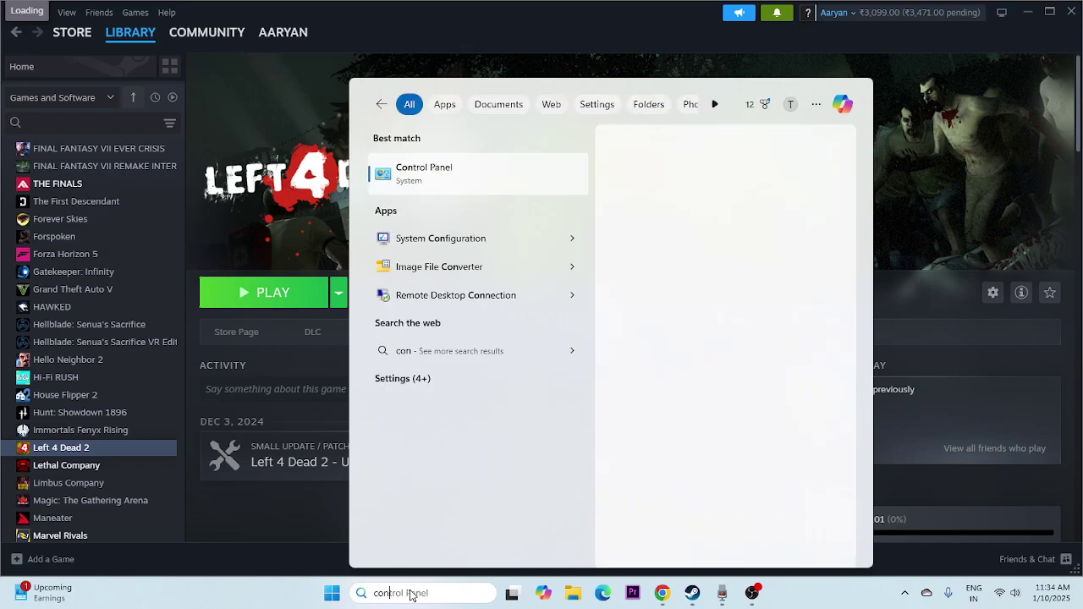
left_click(474, 187)
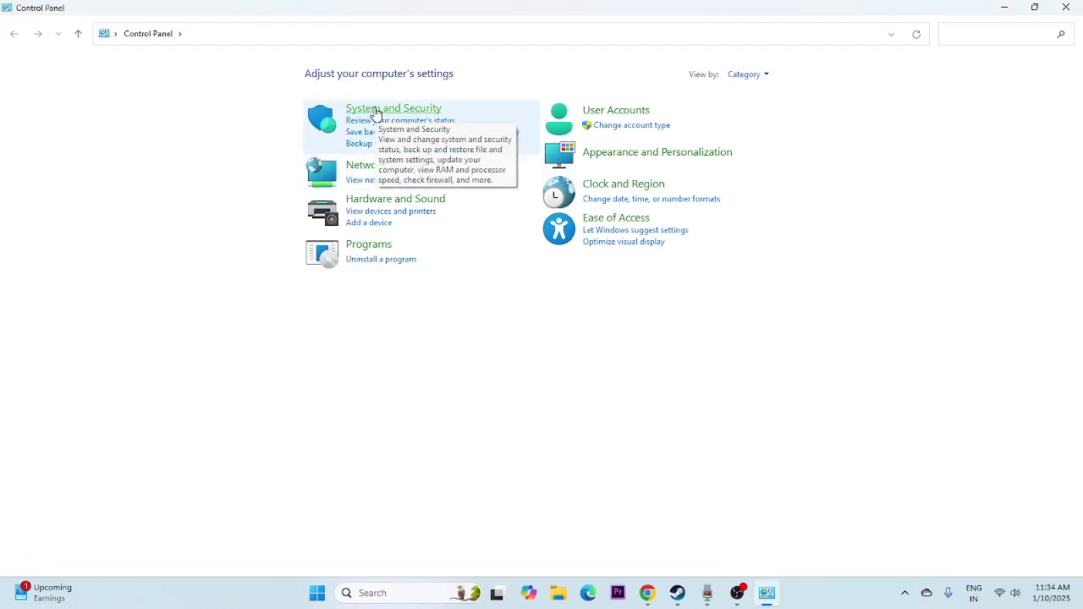
left_click(376, 110)
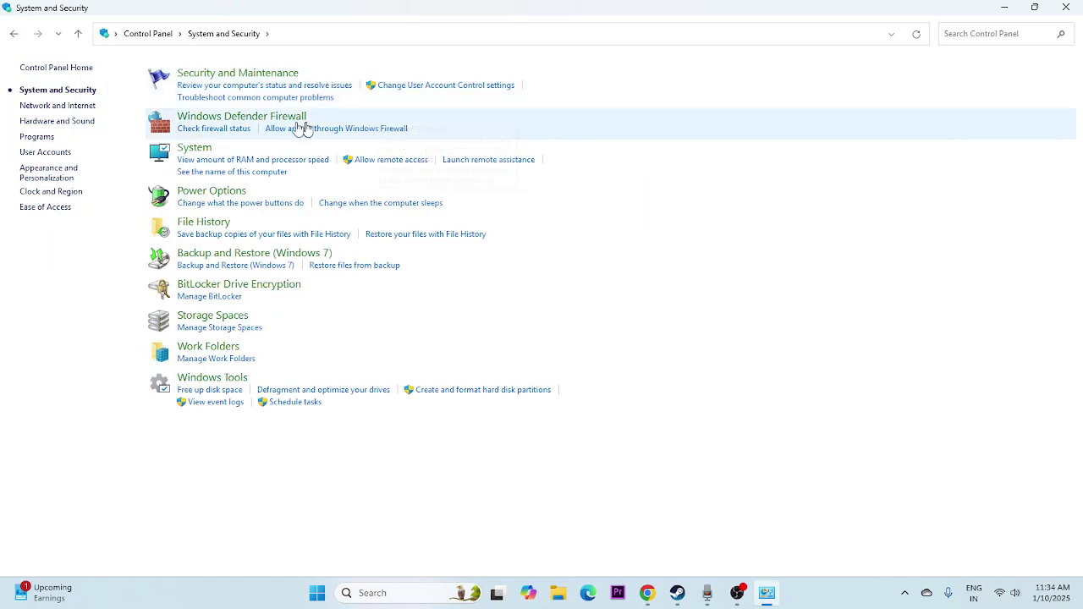
left_click(243, 117)
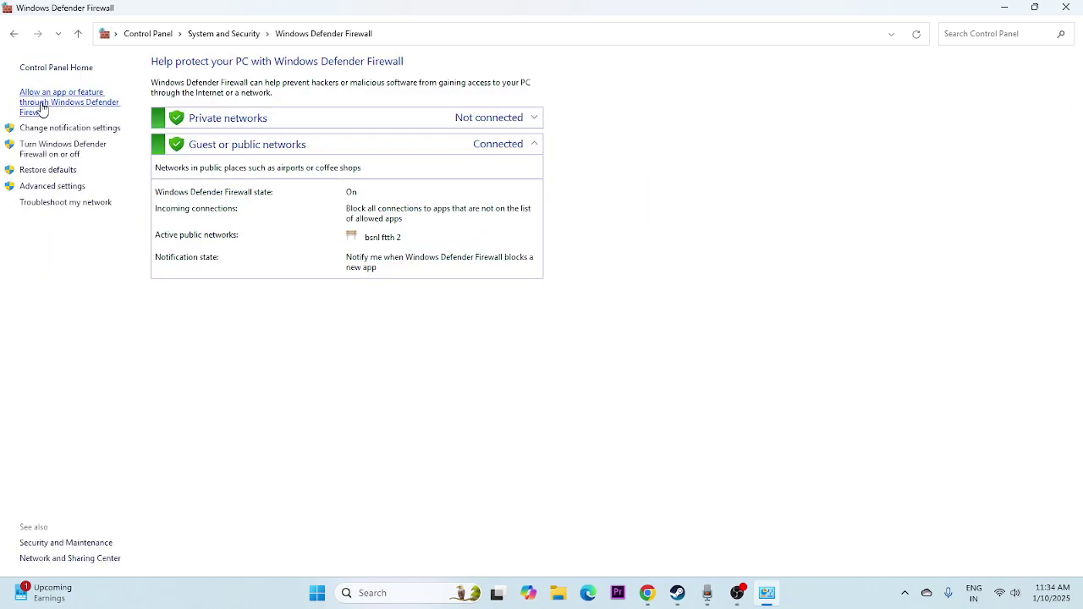
left_click(42, 106)
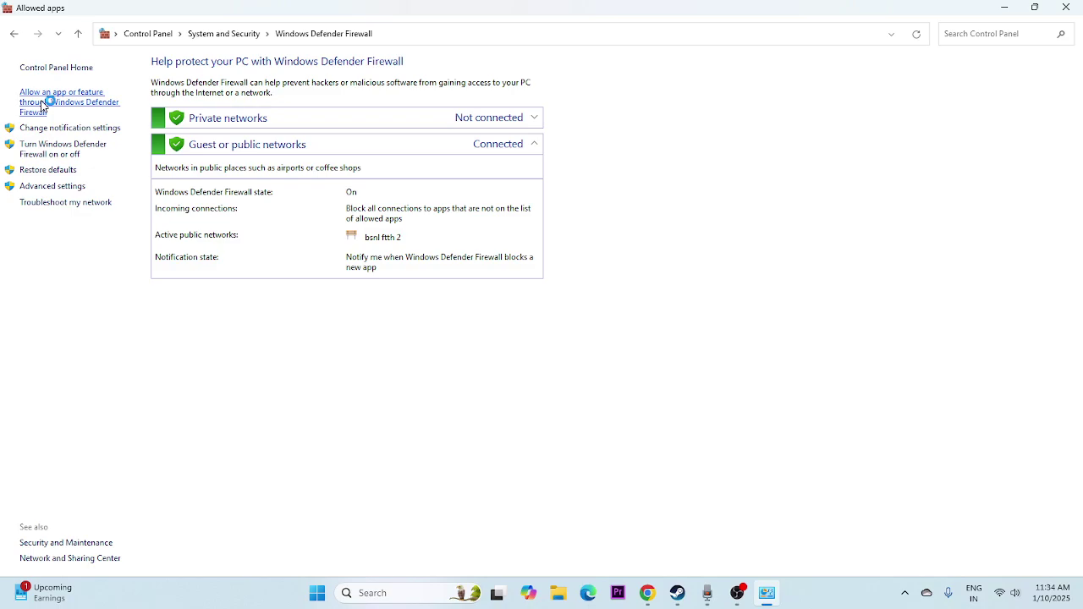
scroll(399, 207, "down", 5)
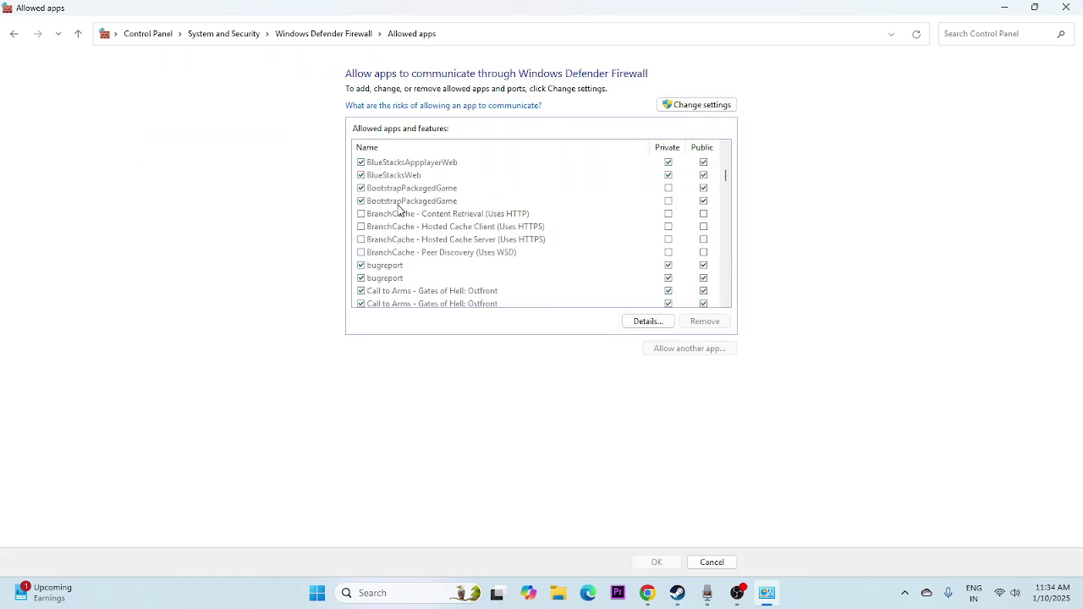
scroll(399, 207, "down", 12)
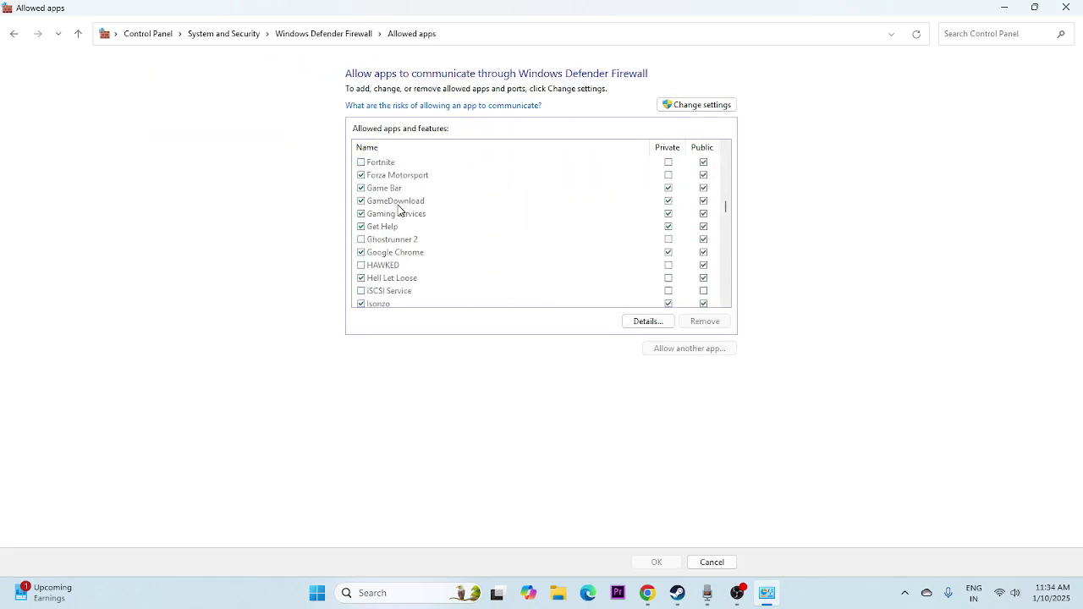
scroll(399, 207, "down", 8)
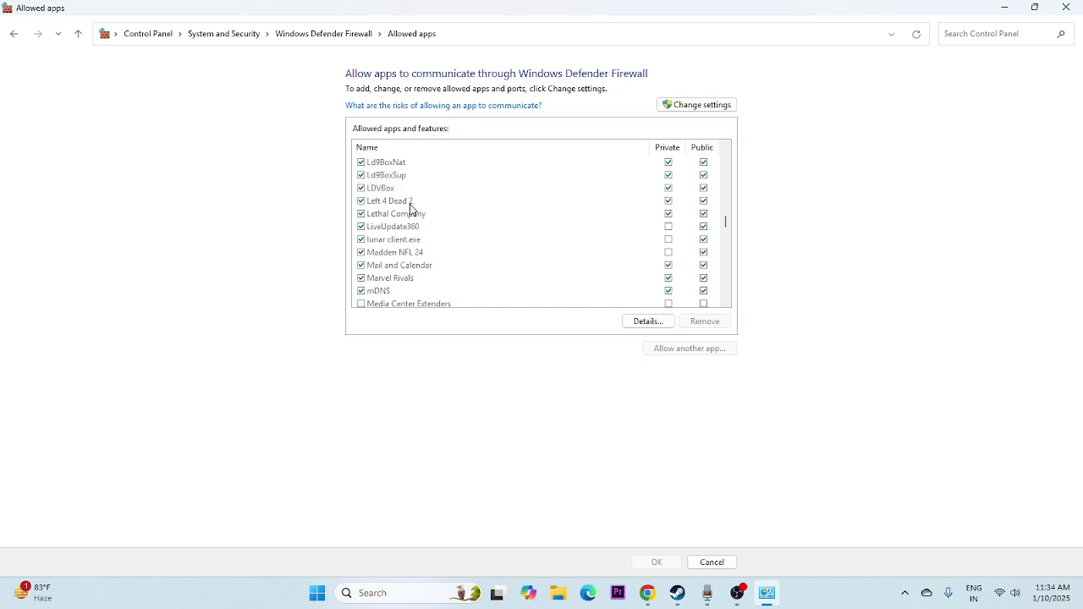
Unlock the firewall's allowed apps for editing and start browsing This PC for another app to allow.
left_click(701, 107)
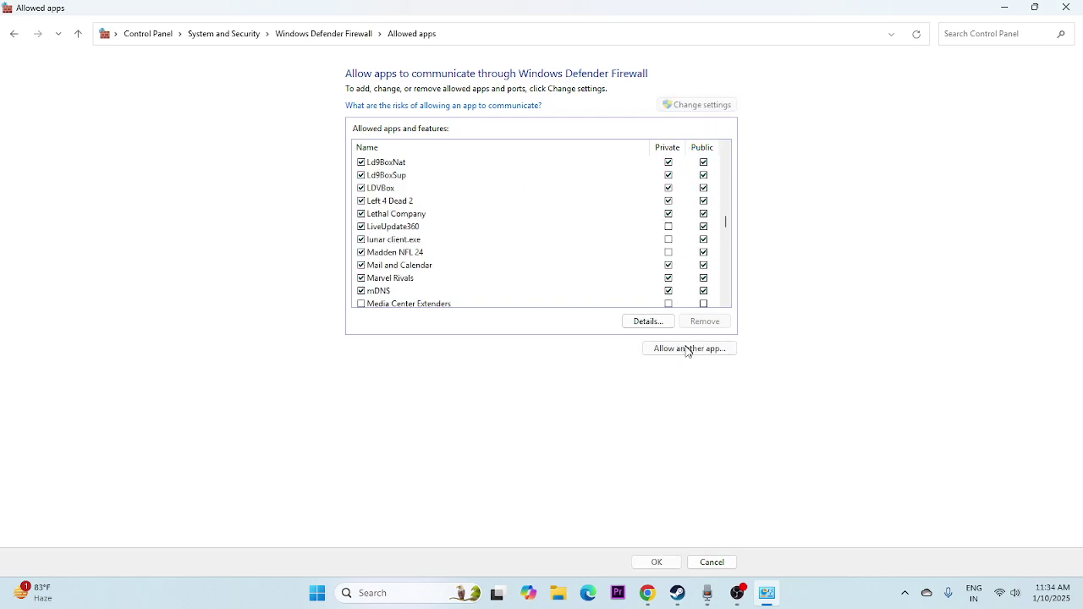
left_click(687, 349)
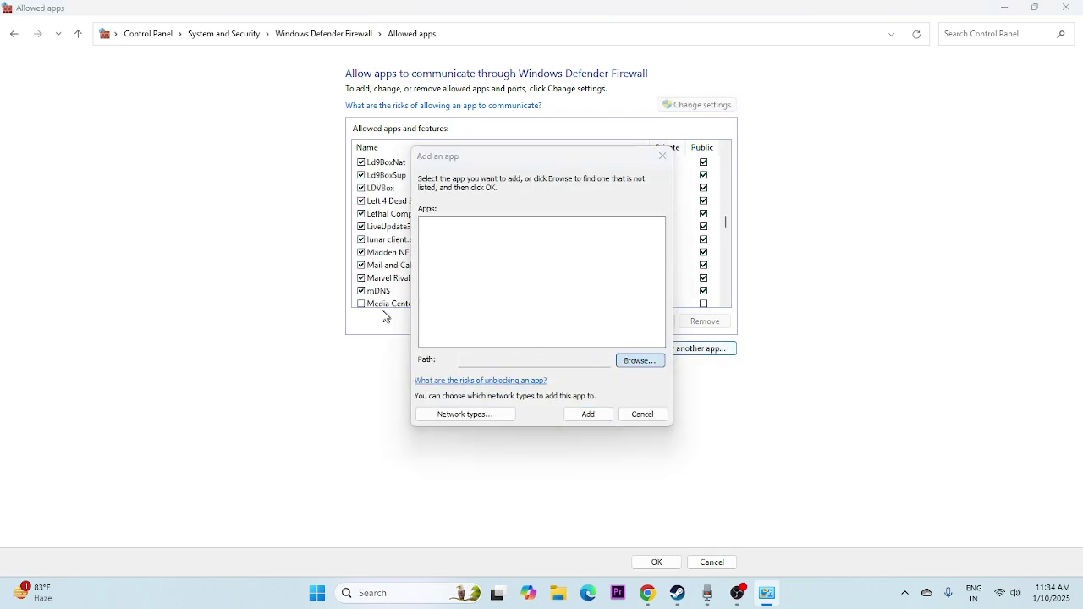
key("Return")
scroll(457, 322, "down", 1)
left_click(477, 364)
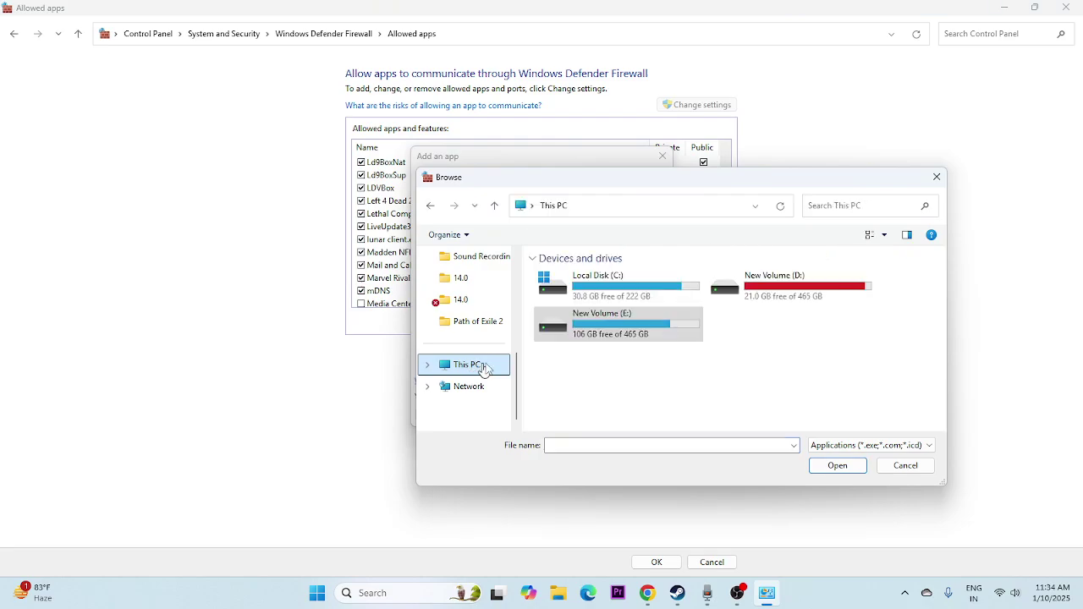
Choose the left4dead2 application from the SteamLibrary\steamapps\common\Left 4 Dead 2 folder on drive D.
left_click(778, 292)
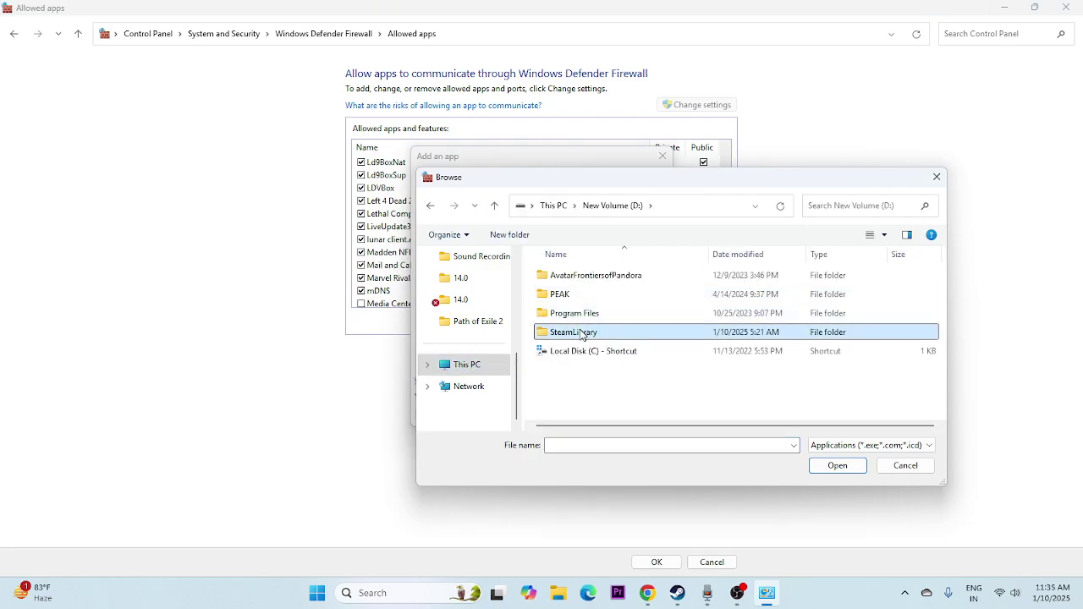
double_click(583, 332)
double_click(583, 278)
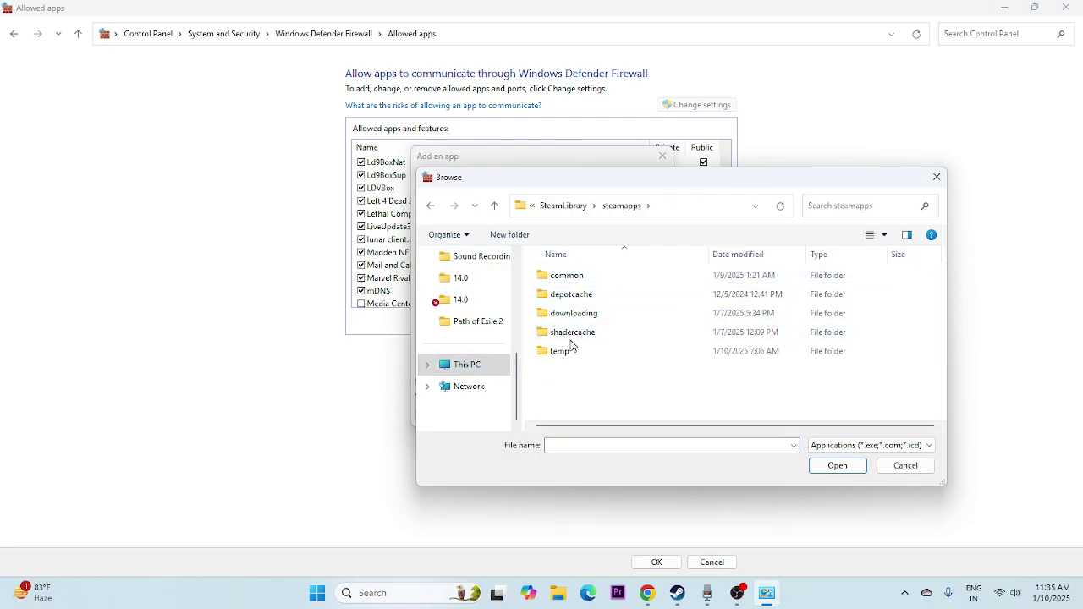
double_click(575, 280)
scroll(598, 350, "down", 2)
scroll(596, 359, "down", 3)
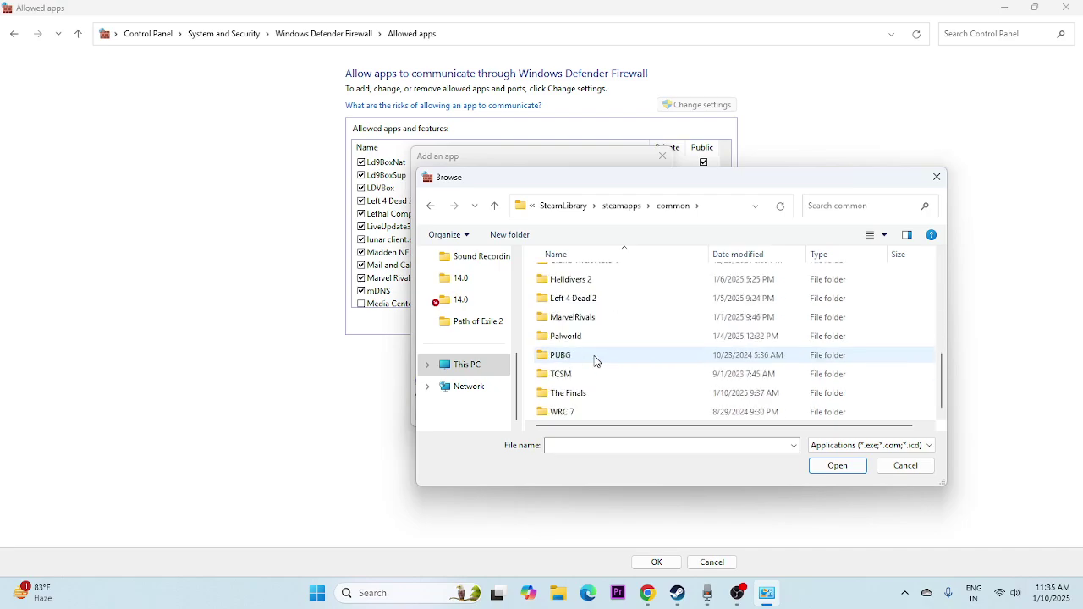
double_click(558, 295)
scroll(590, 340, "down", 1)
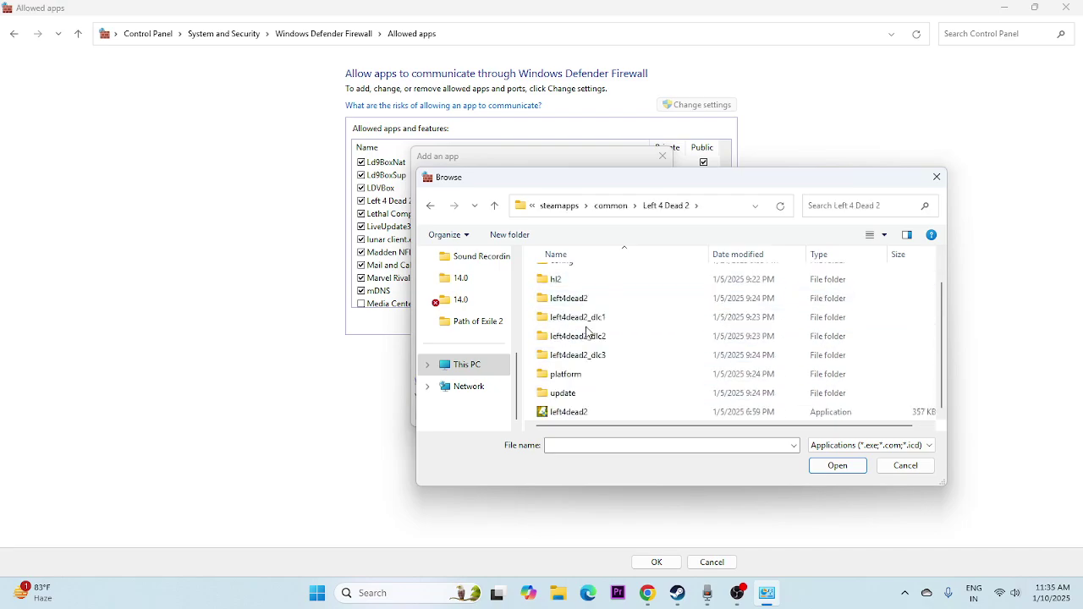
left_click(576, 412)
left_click(824, 471)
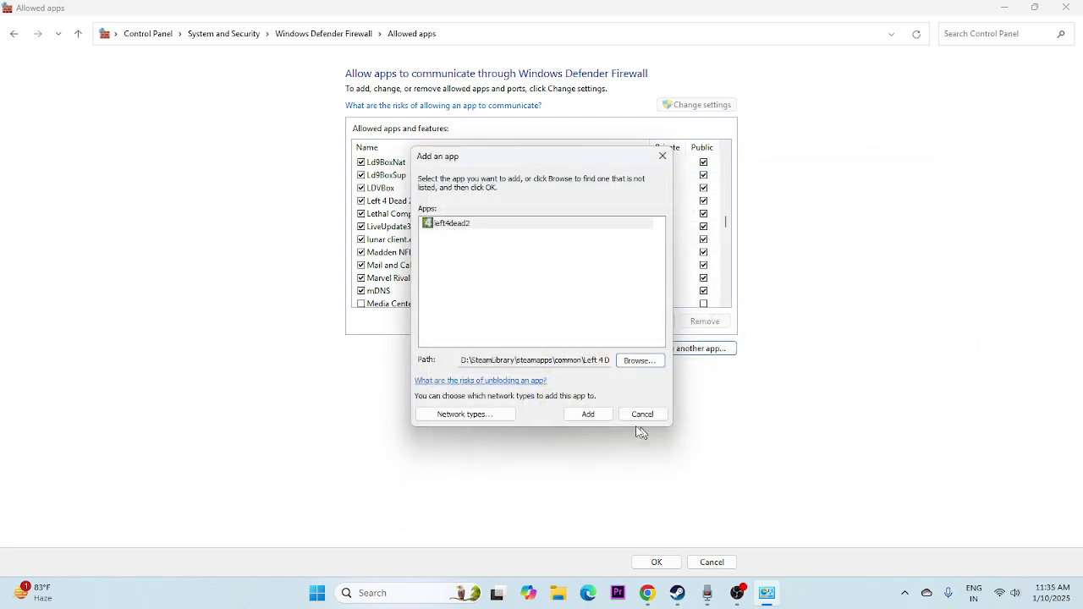
Try to add left4dead2 to the firewall's allowed apps, and close the dialog and Control Panel.
left_click(588, 414)
left_click(621, 343)
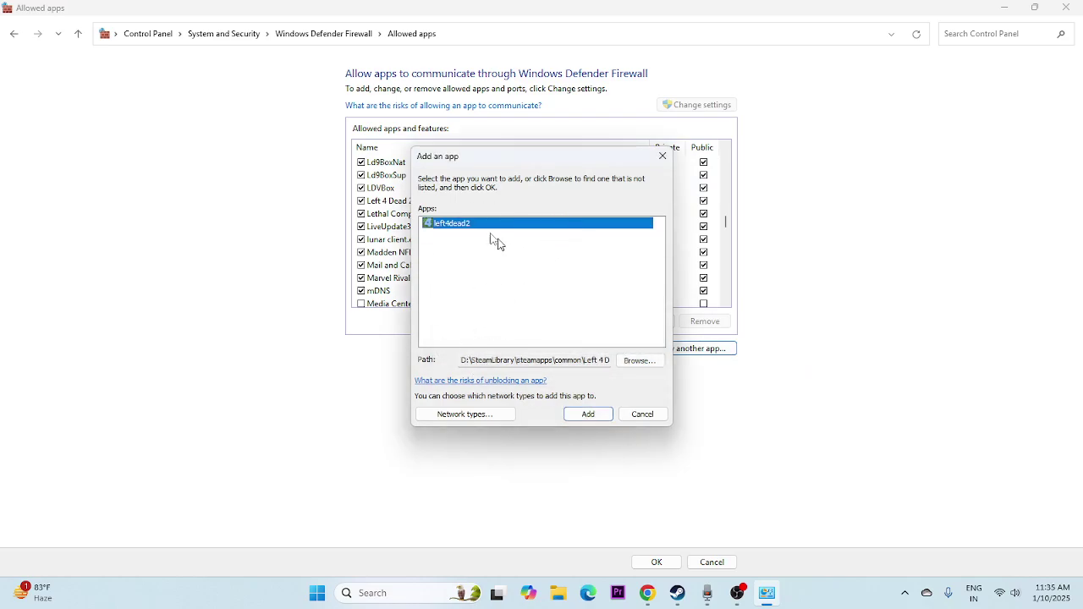
left_click(662, 155)
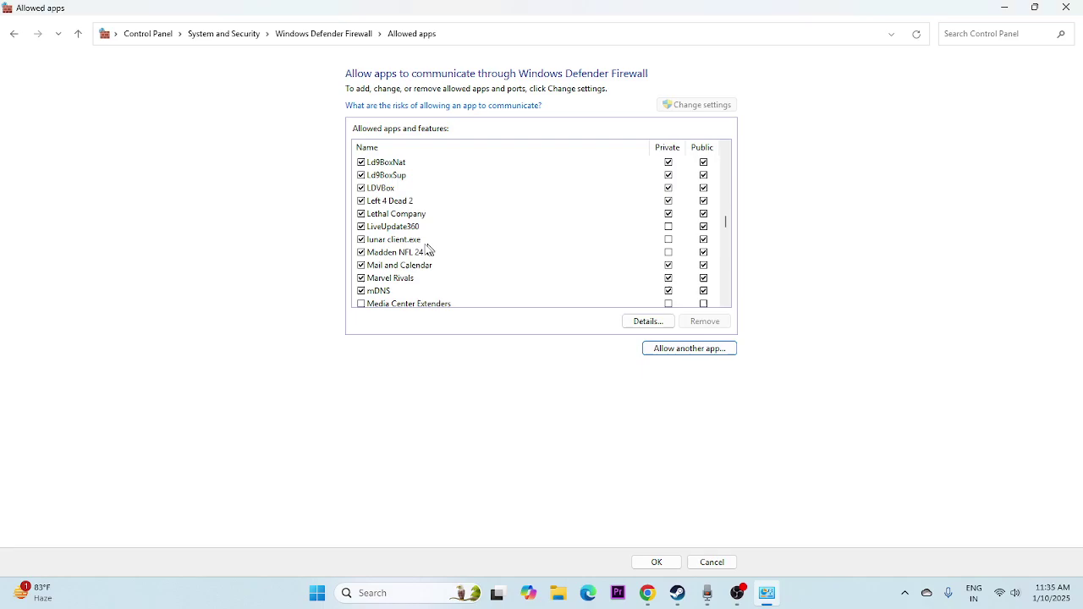
left_click(1065, 8)
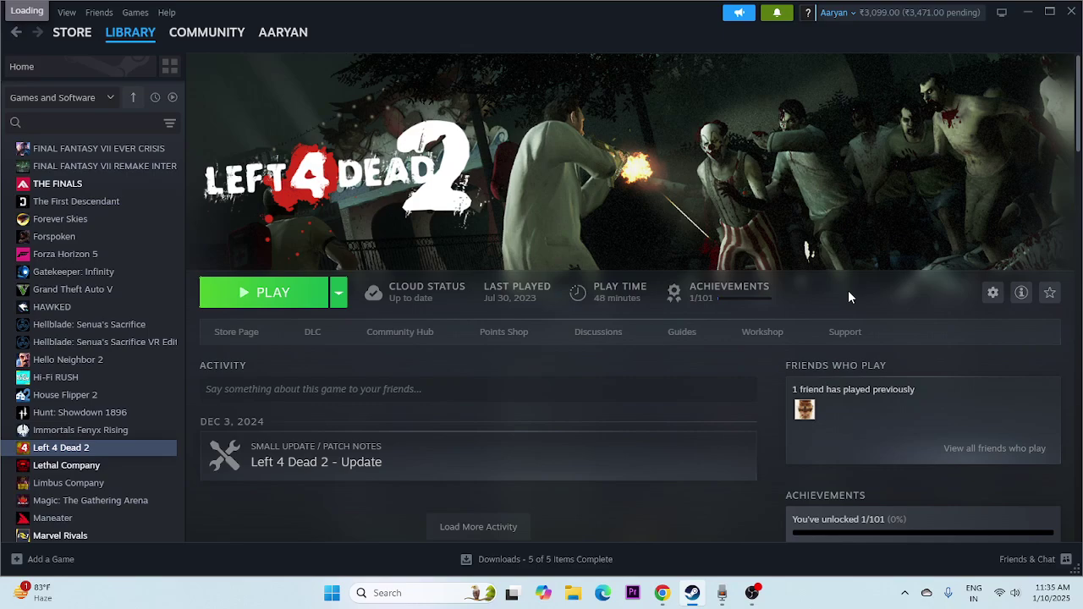
Search Windows for "system", open System Configuration and show its list of services.
left_click(382, 593)
type("syste")
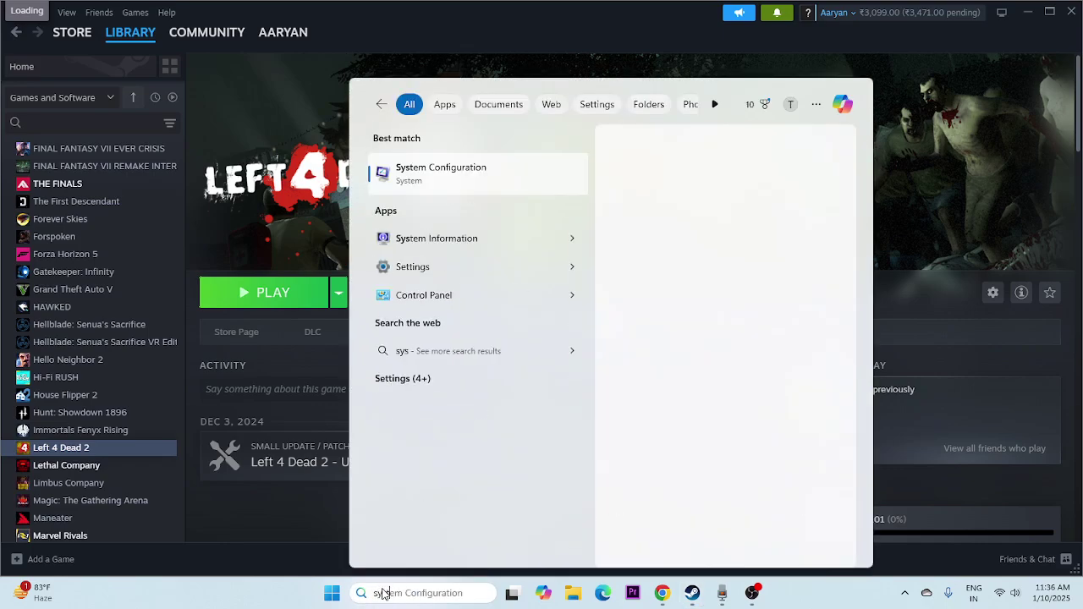
type("m")
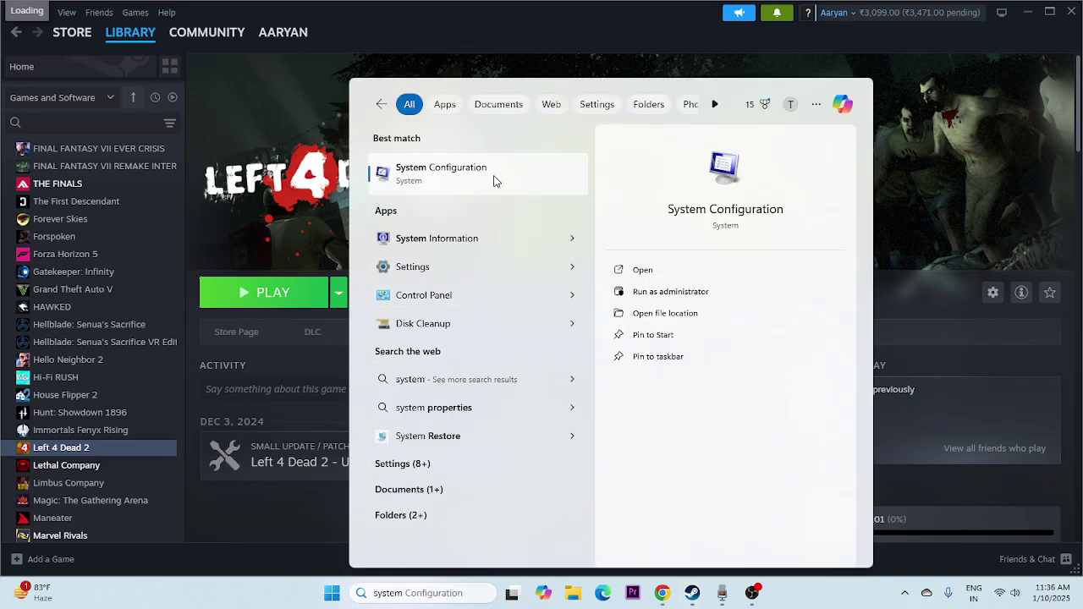
left_click(496, 178)
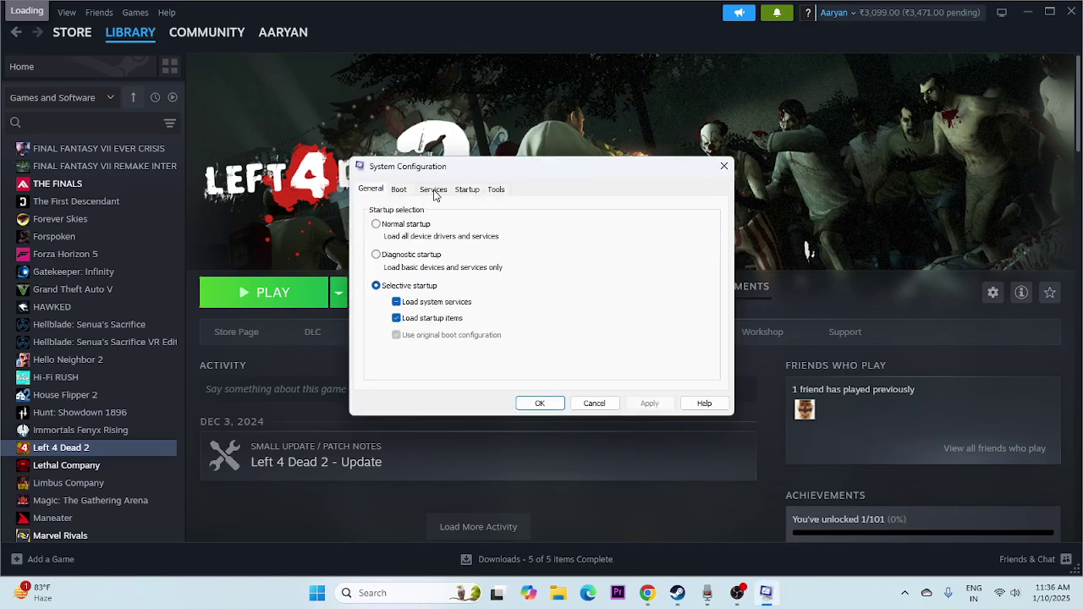
left_click(434, 192)
Disable all services, hide the Microsoft services, apply the configuration and dismiss the restart prompt.
left_click(683, 369)
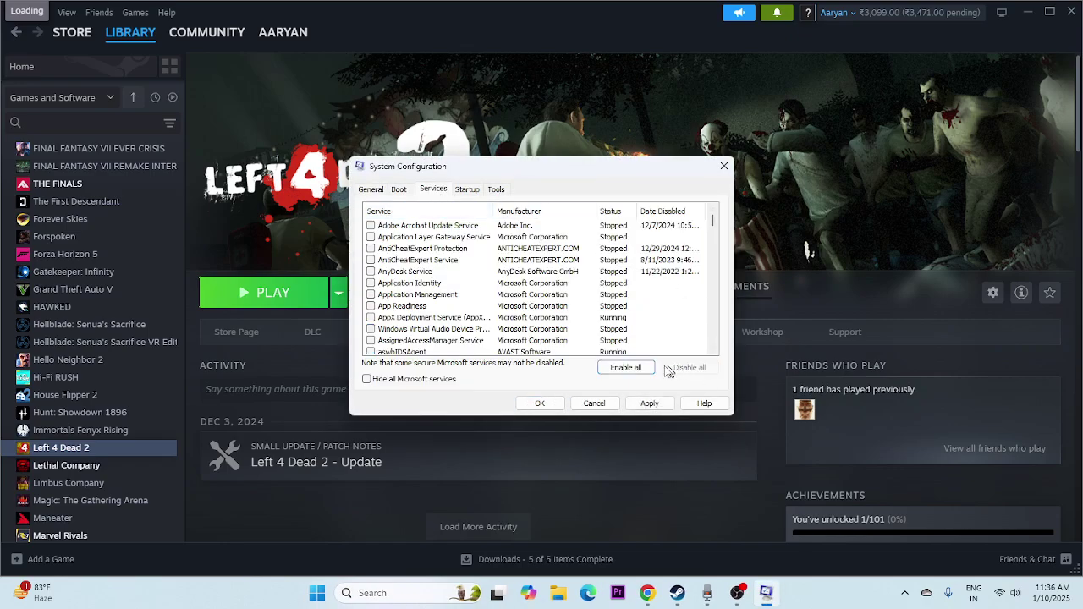
left_click(366, 379)
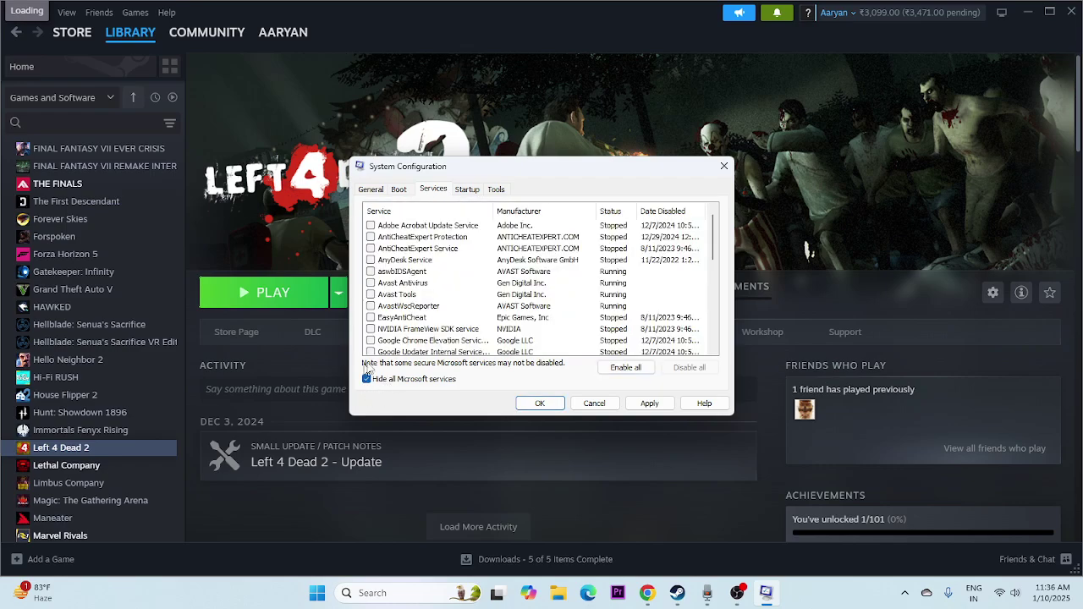
left_click(649, 403)
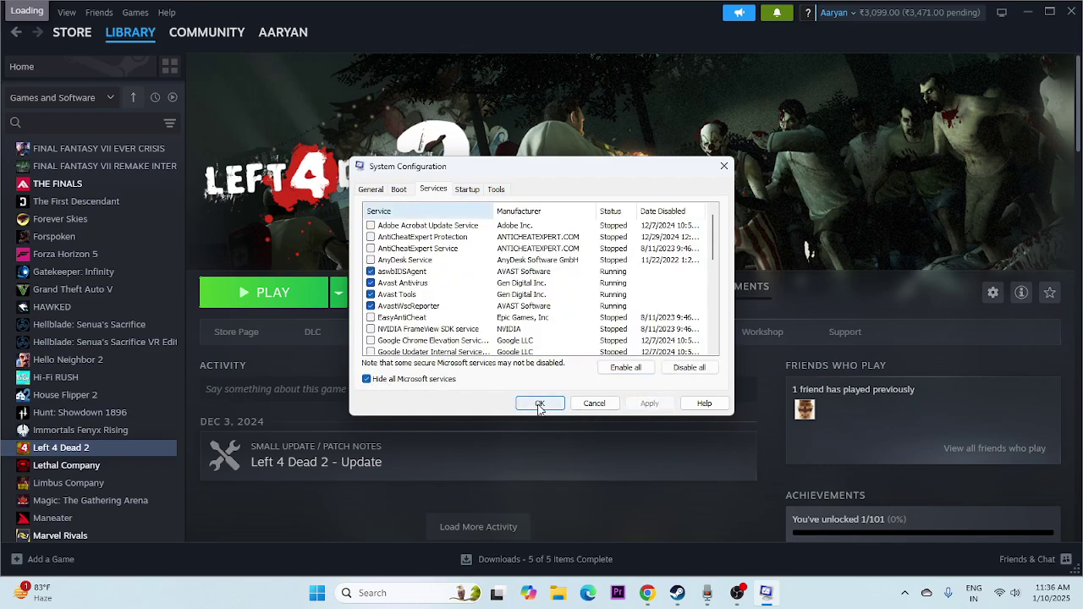
left_click(539, 404)
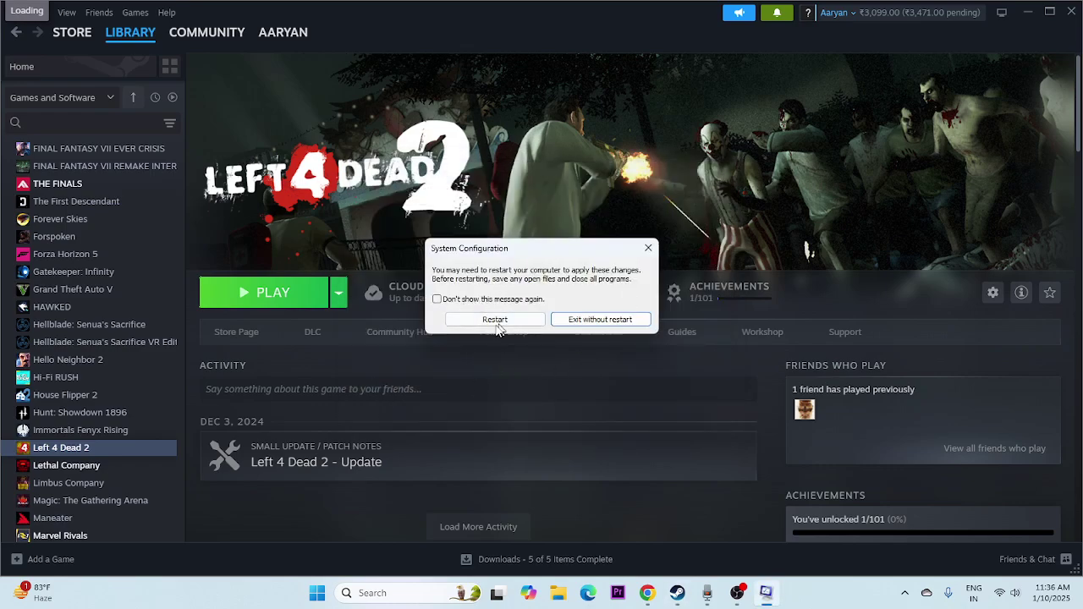
left_click(648, 248)
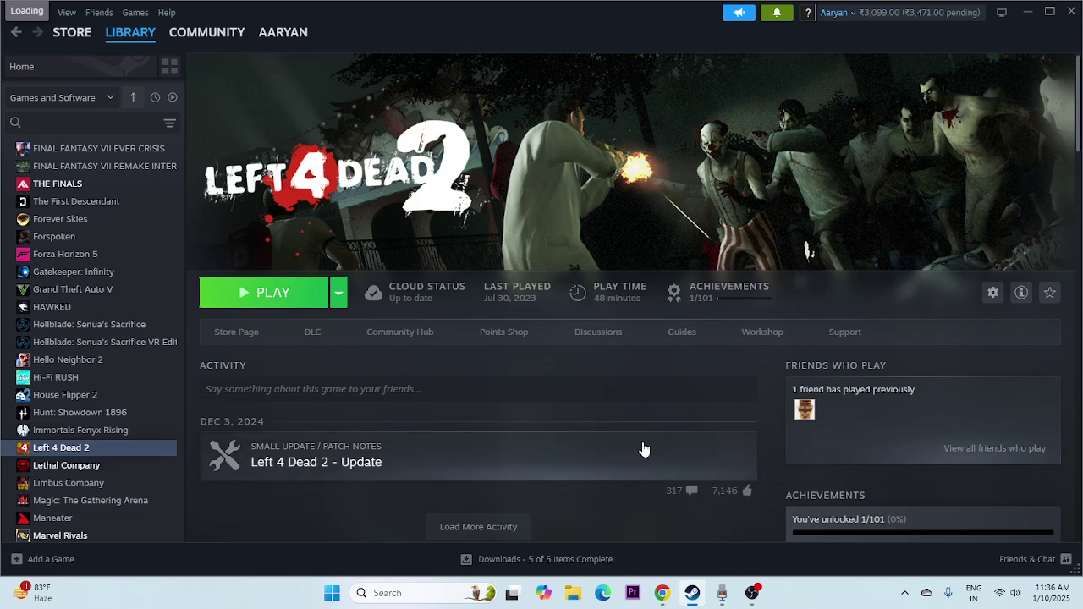
Turn off the in-game Steam Overlay in the properties of Left 4 Dead 2.
right_click(127, 448)
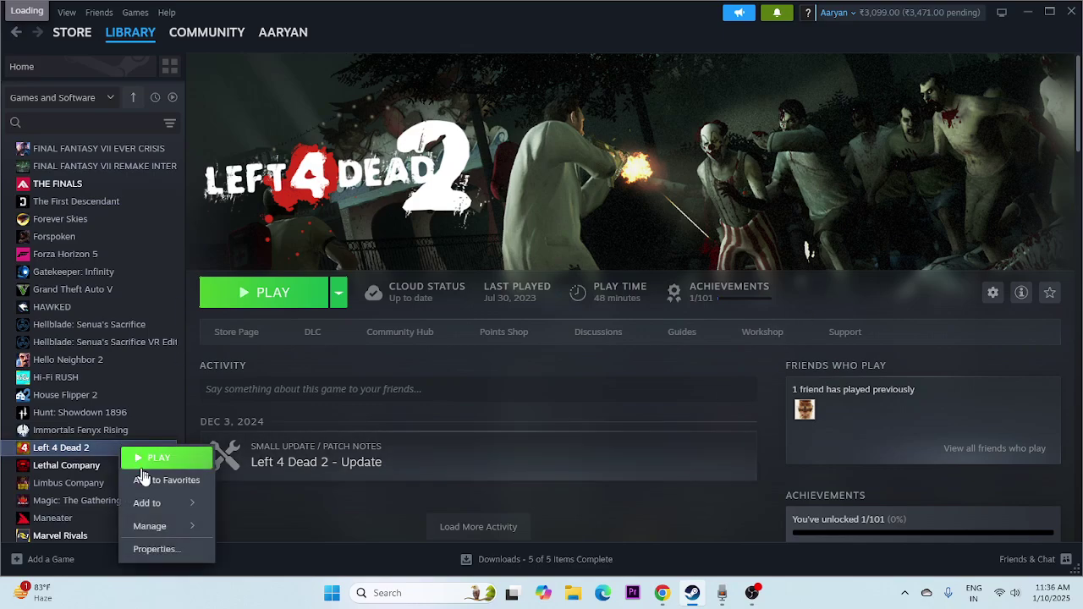
left_click(152, 549)
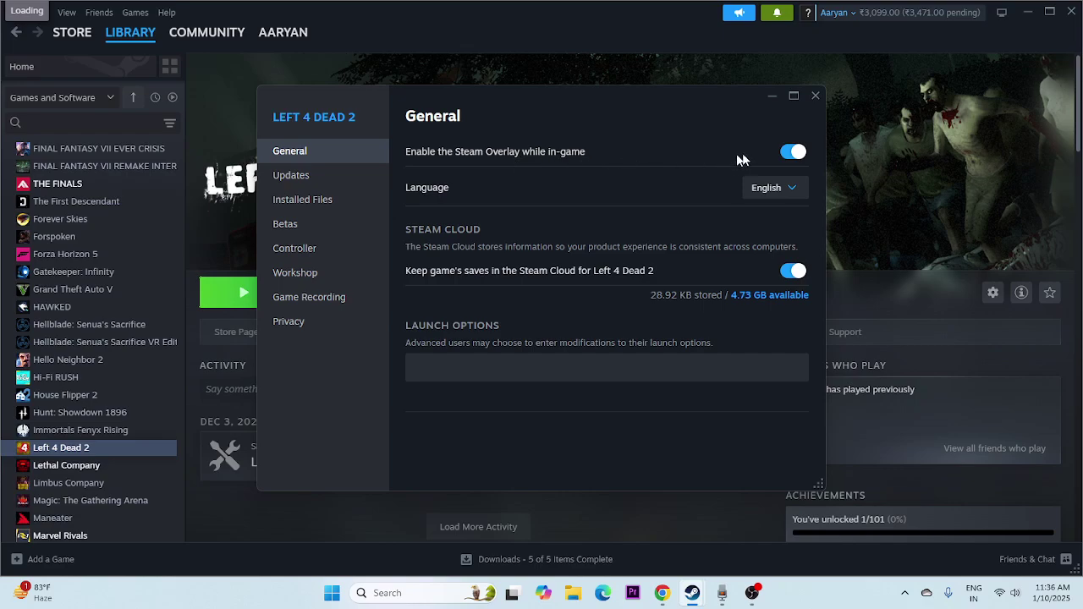
left_click(793, 151)
left_click_drag(635, 107, 752, 115)
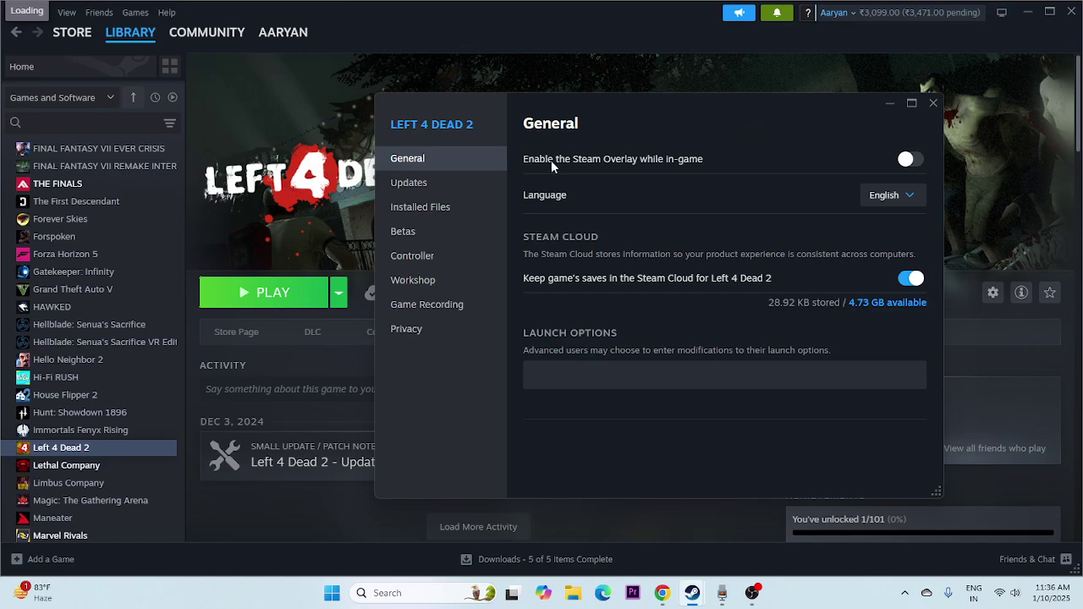
Try -dx11 and -dx12 as launch options for Left 4 Dead 2, clear the launch options and close the properties.
left_click(537, 380)
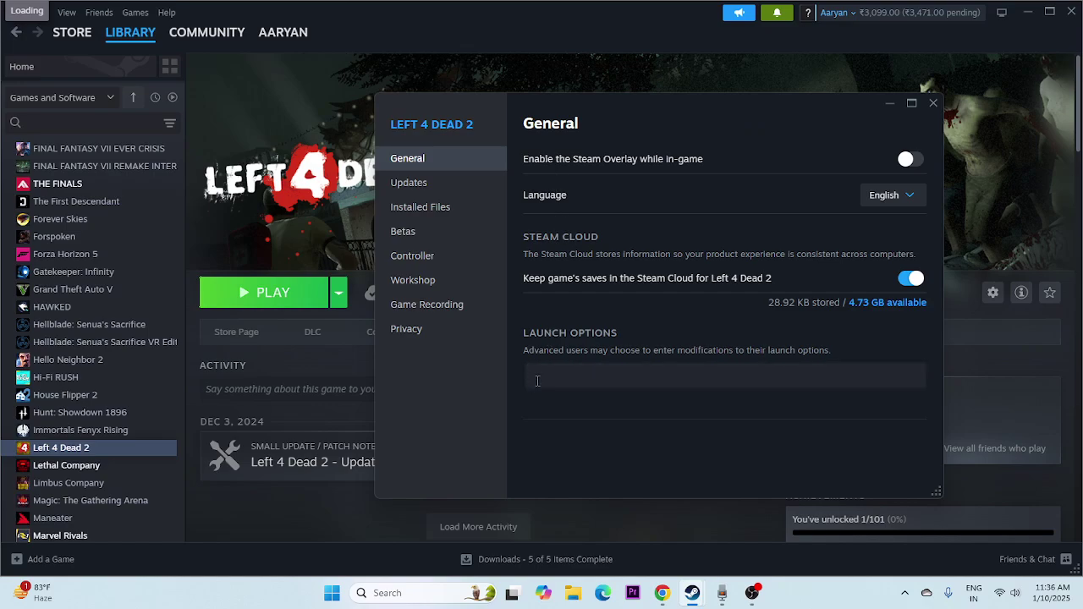
type("-dx11")
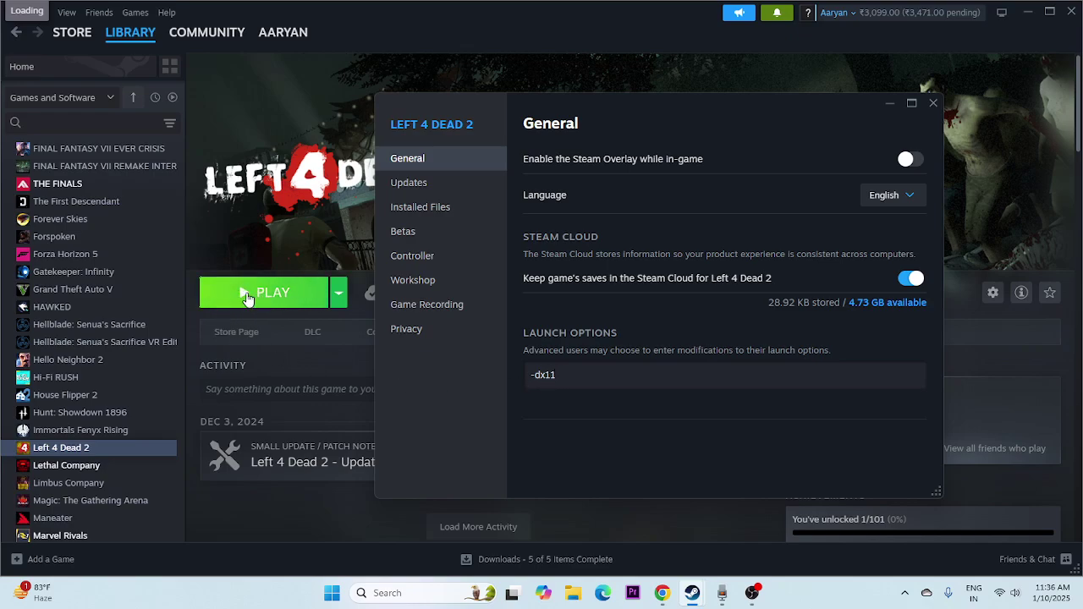
key("BackSpace")
type("2")
key("BackSpace")
key("BackSpace")
key("BackSpace")
type("3d1")
key("ctrl+a")
key("BackSpace")
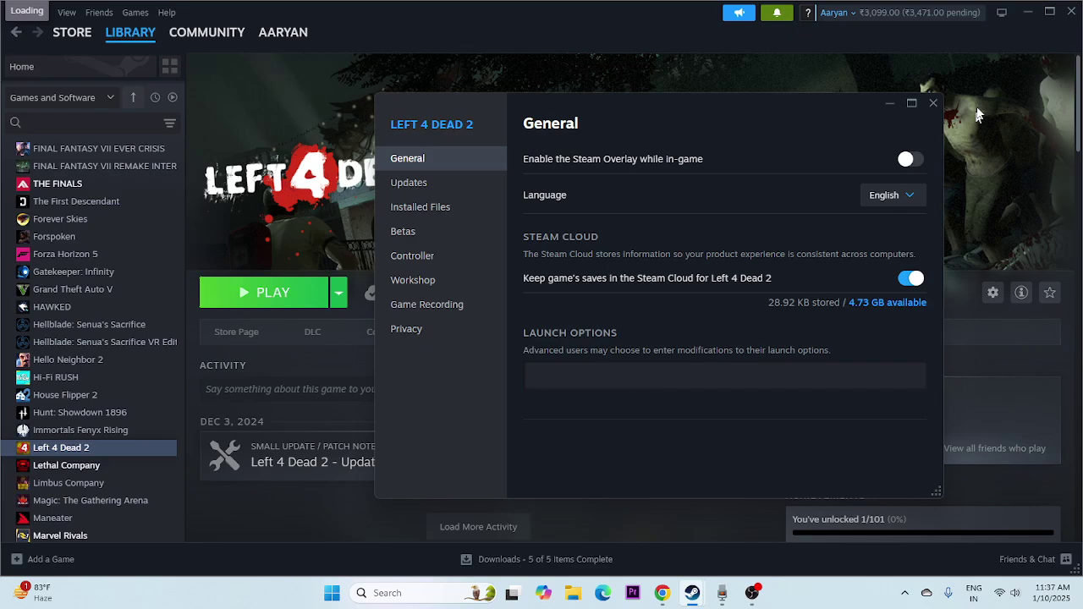
left_click(933, 102)
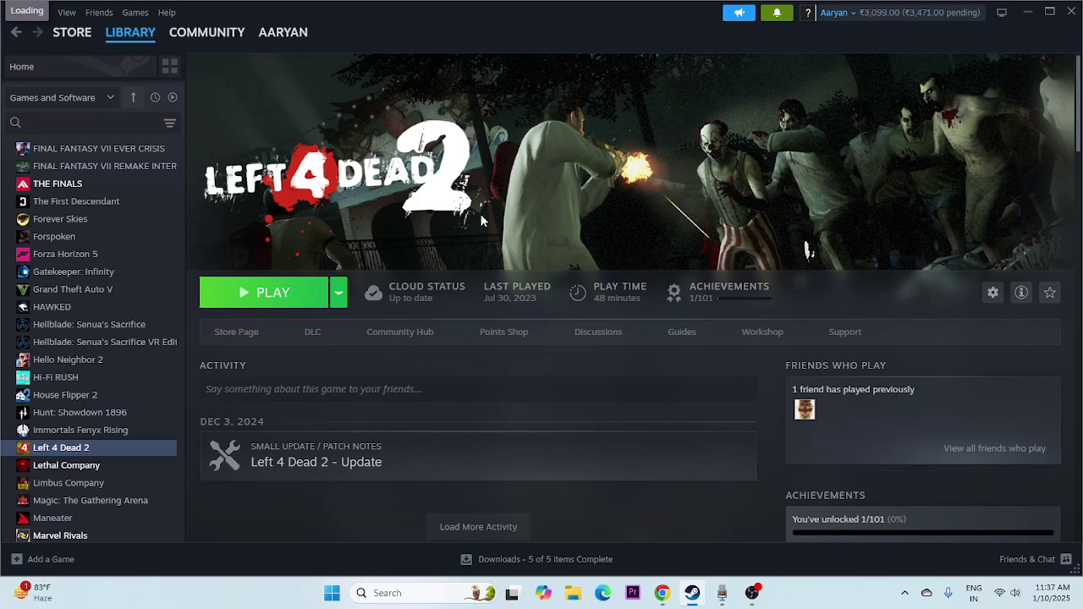
Search Windows for "gra", open the Graphics settings and go to the custom settings for applications.
left_click(385, 593)
type("g")
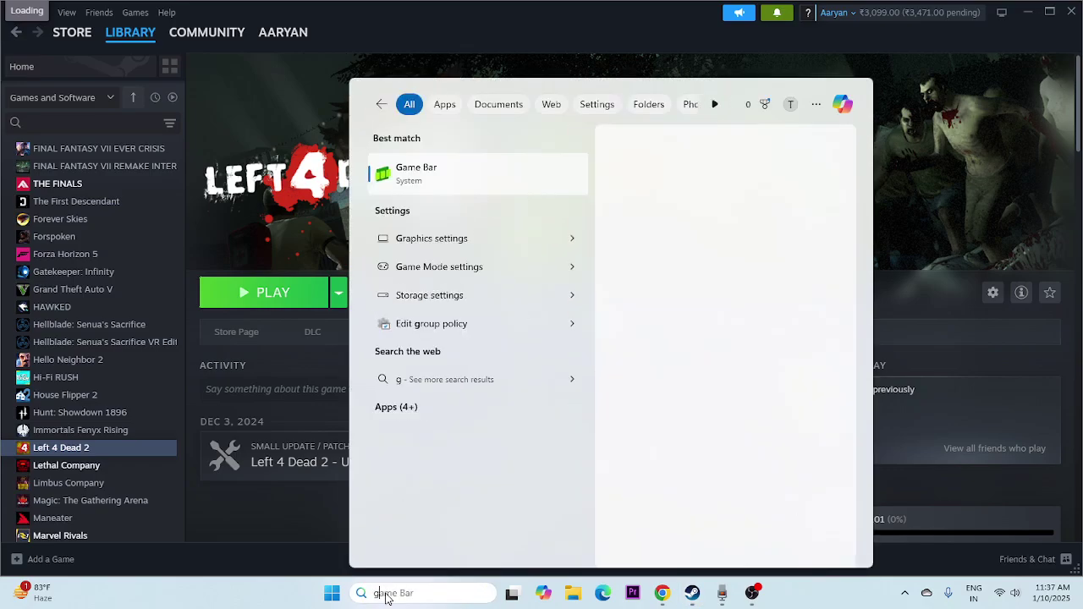
type("ra")
left_click(468, 189)
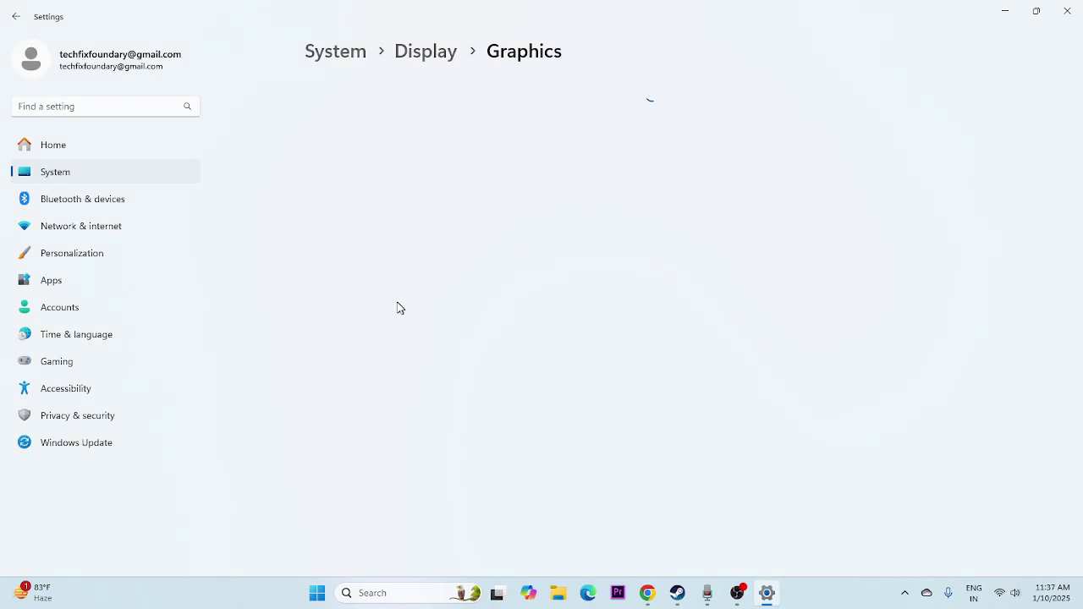
scroll(411, 320, "down", 3)
scroll(555, 310, "up", 2)
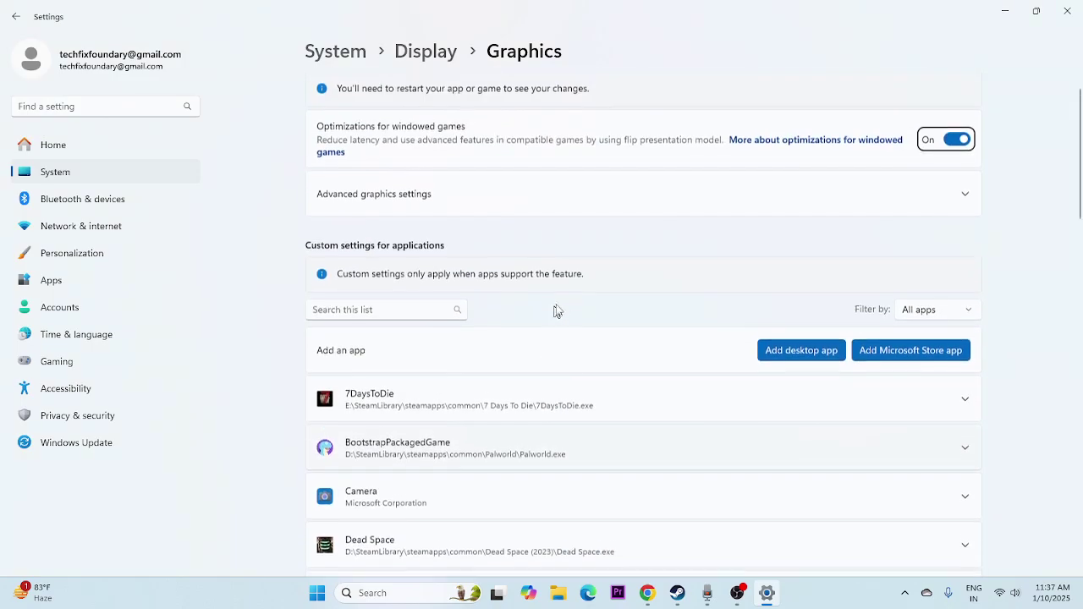
scroll(556, 311, "up", 1)
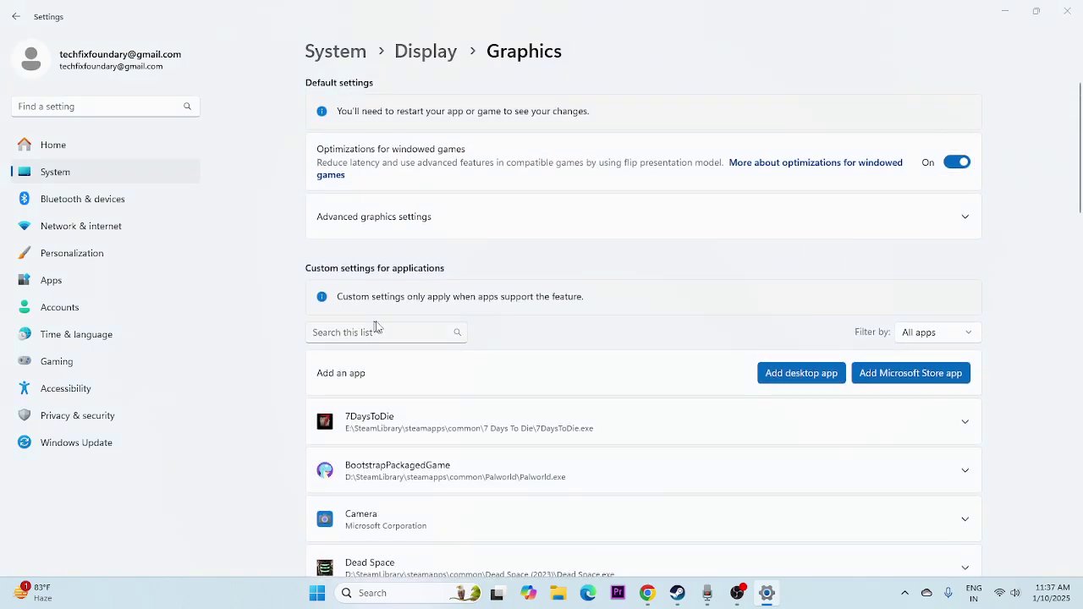
Start adding a desktop app and browse to SteamLibrary\steamapps\common on drive D:.
left_click(59, 201)
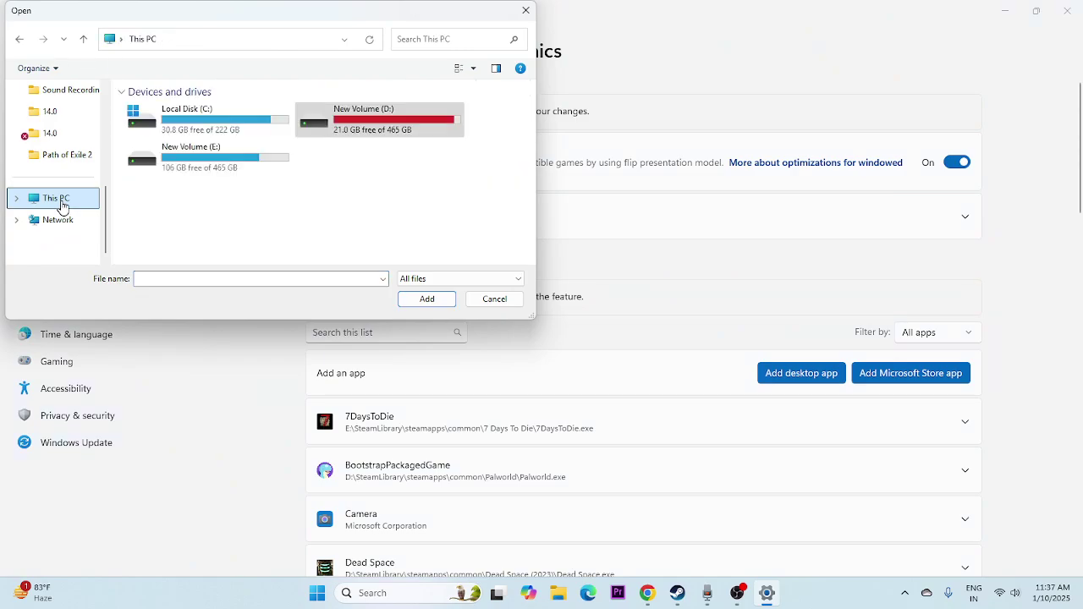
double_click(364, 118)
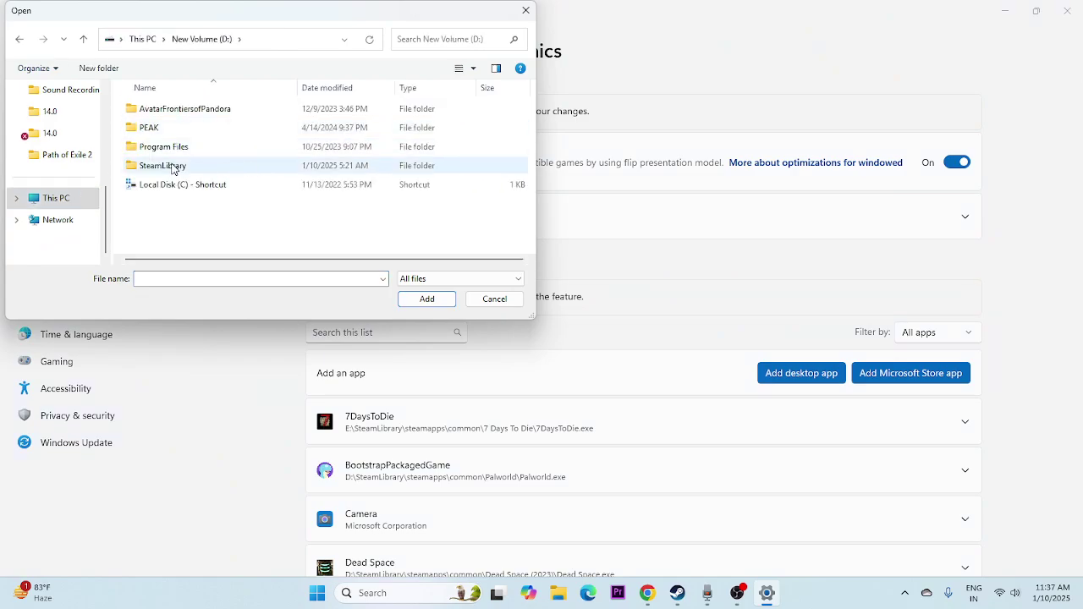
double_click(172, 168)
double_click(165, 110)
double_click(165, 110)
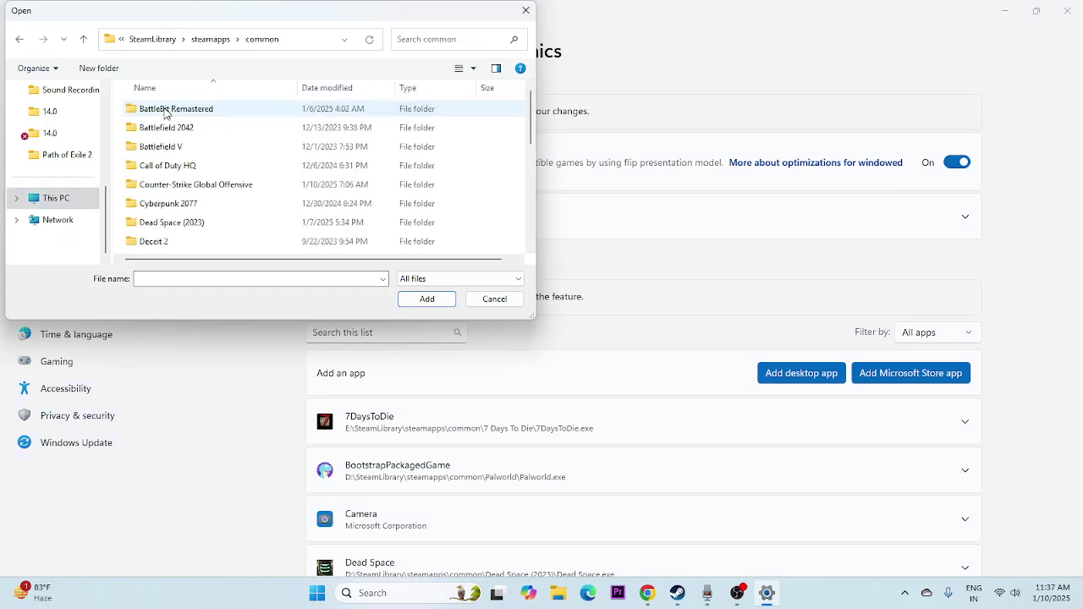
Open the Left 4 Dead 2 folder and add the left4dead2 application to the custom graphics settings.
scroll(203, 211, "down", 2)
scroll(178, 213, "down", 2)
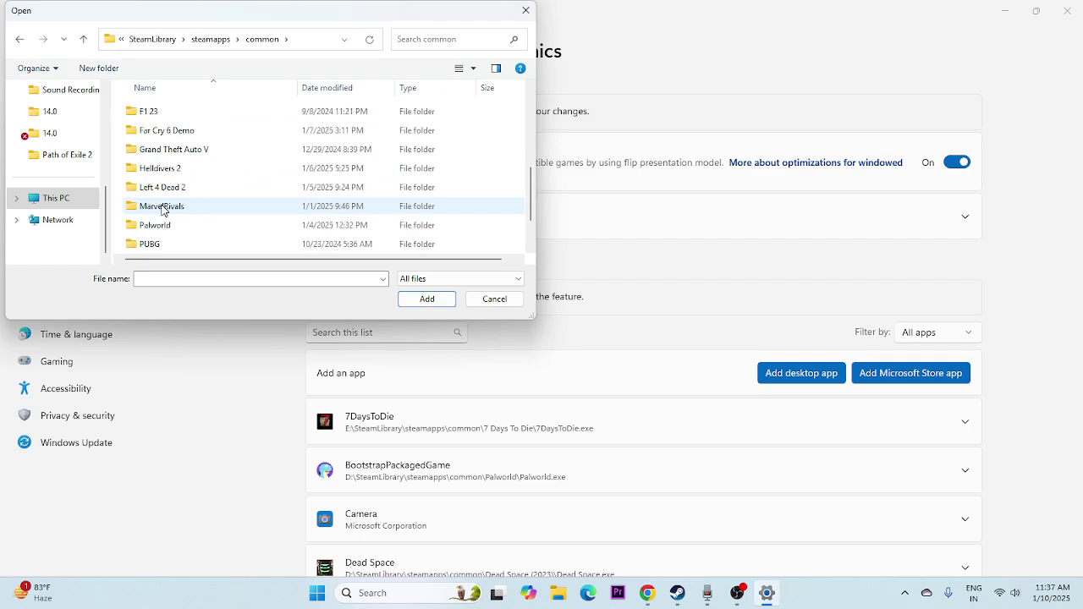
scroll(163, 215, "down", 1)
scroll(172, 223, "up", 1)
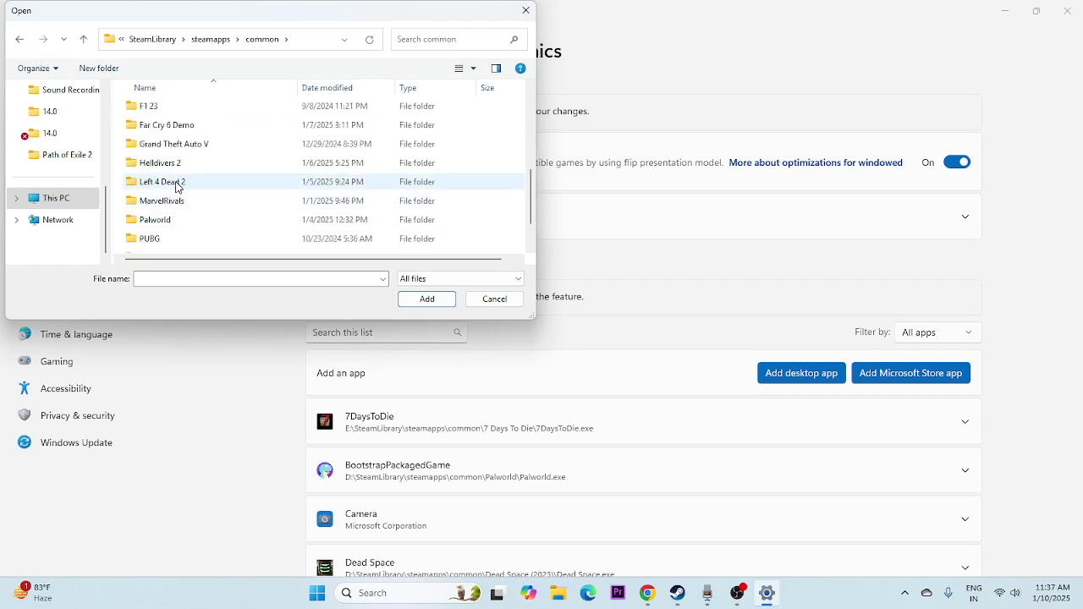
double_click(176, 183)
scroll(203, 178, "down", 1)
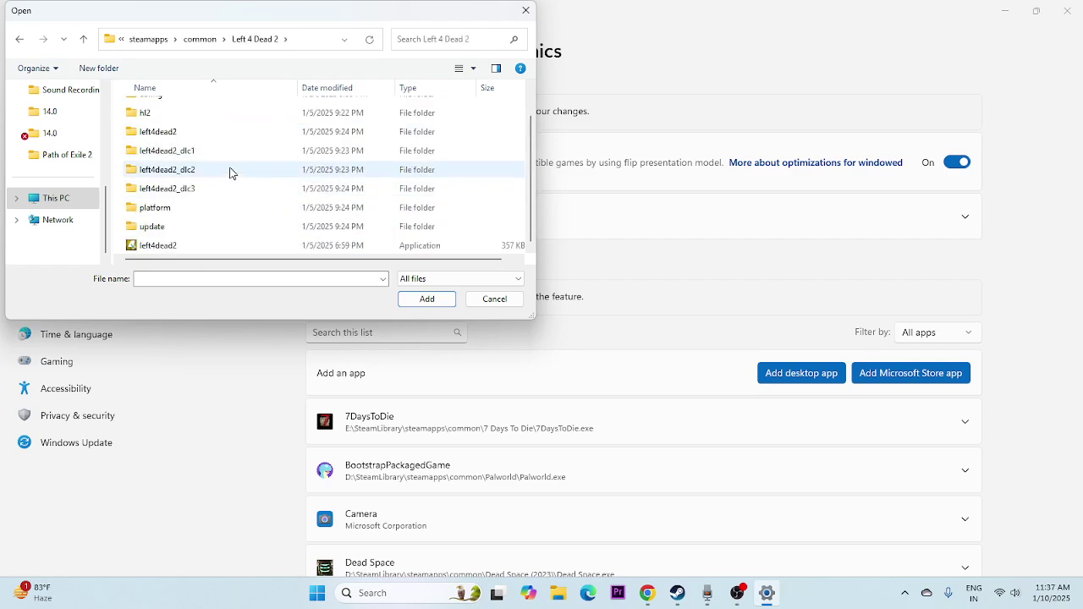
left_click(403, 245)
left_click(426, 299)
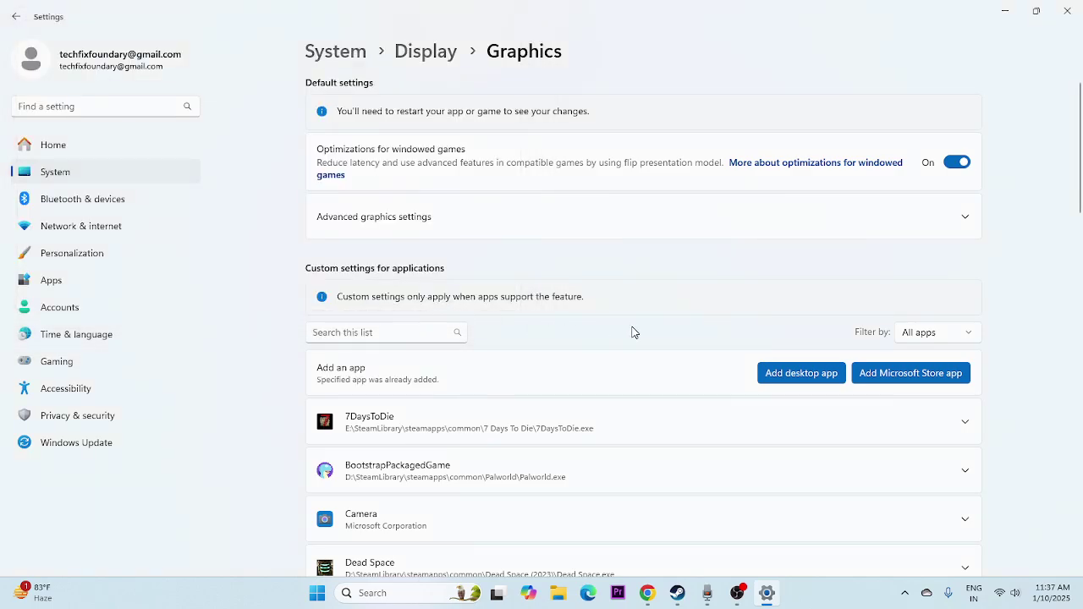
Set the GPU preference of left4dead2 to High Performance (NVIDIA GeForce GTX 1650 SUPER) and close Settings.
scroll(633, 332, "down", 6)
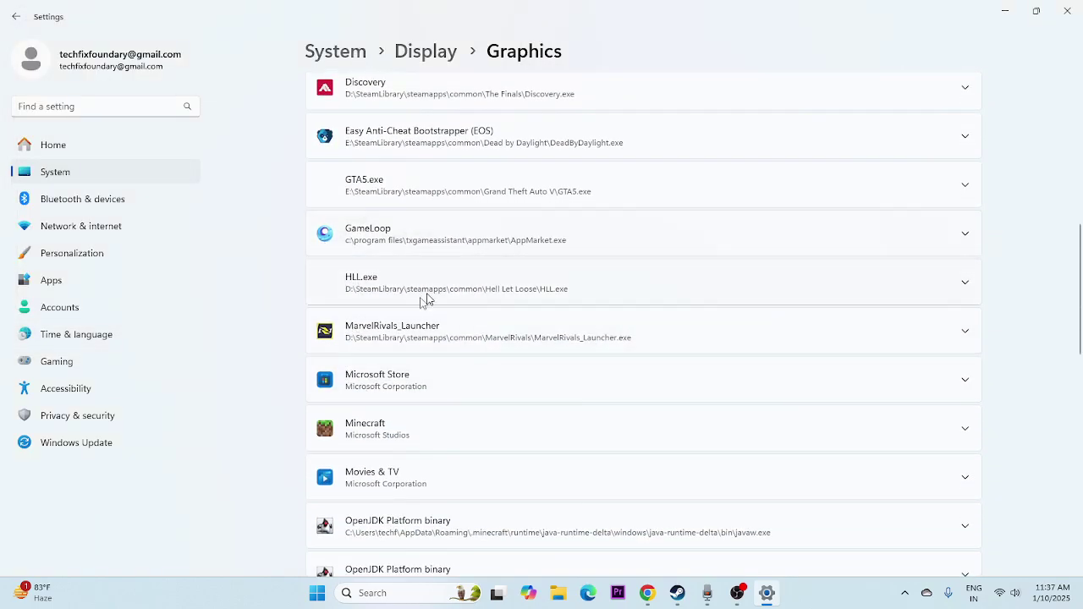
scroll(732, 262, "down", 5)
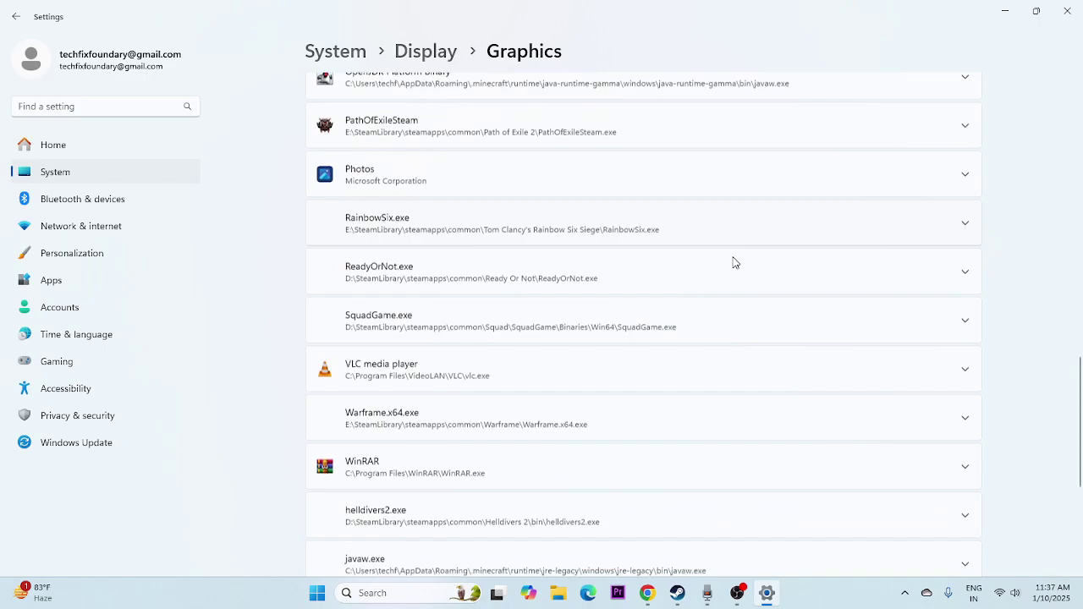
scroll(733, 263, "down", 4)
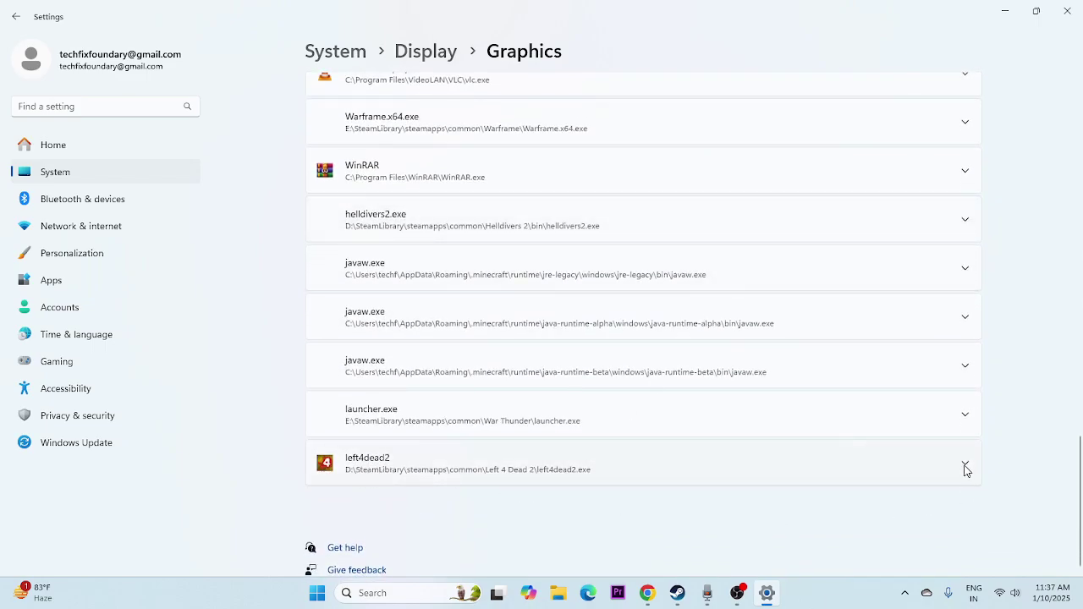
left_click(965, 465)
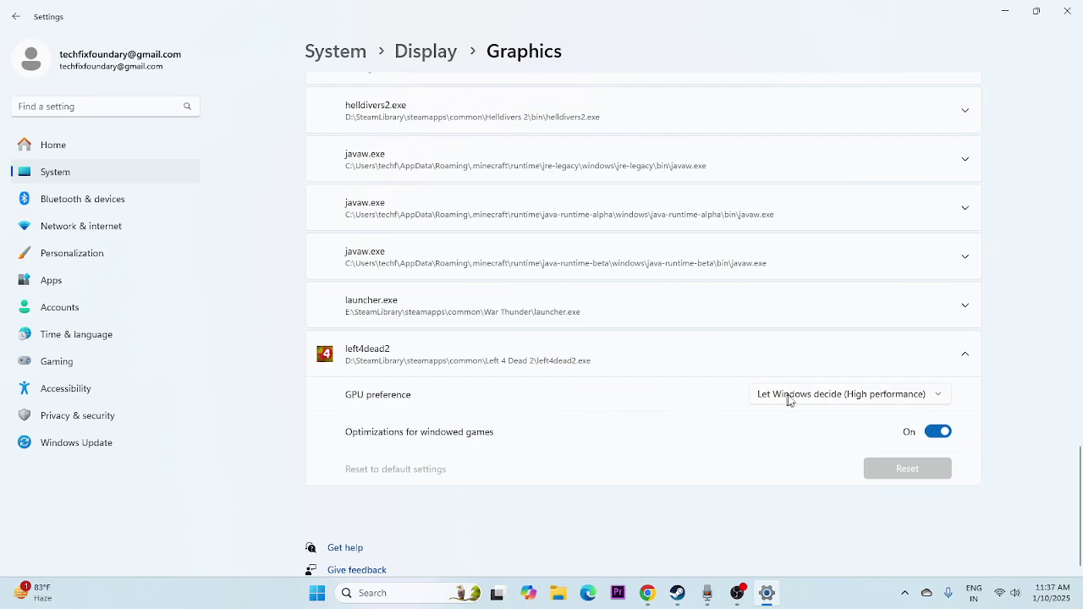
left_click(936, 400)
left_click(804, 451)
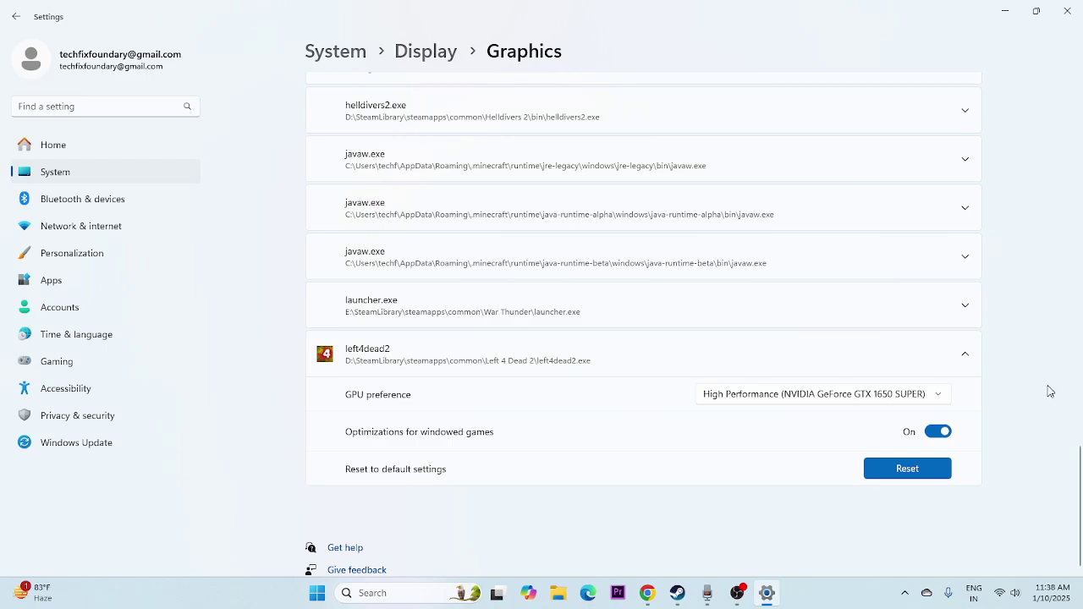
scroll(1049, 391, "up", 15)
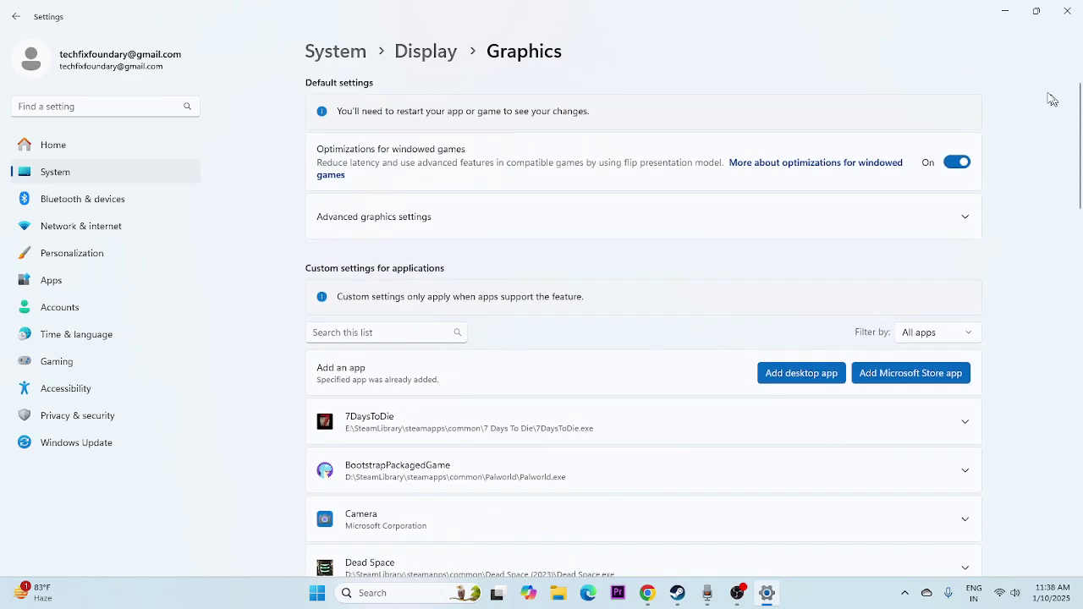
left_click(1067, 11)
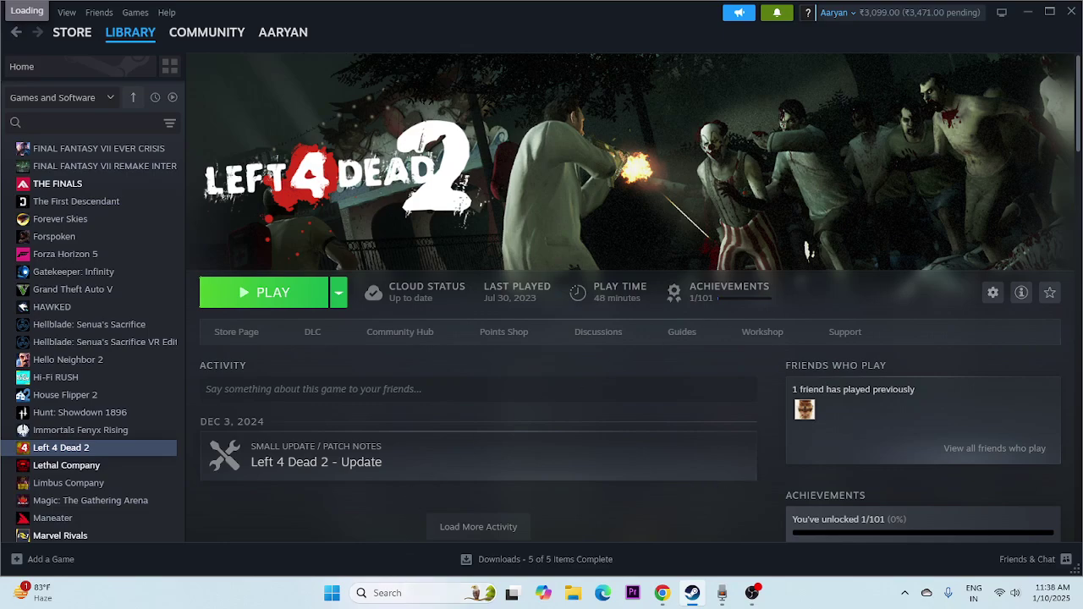
Open the virtual memory options from the advanced system settings and choose a custom paging file size for drive D:.
left_click(398, 592)
type("view")
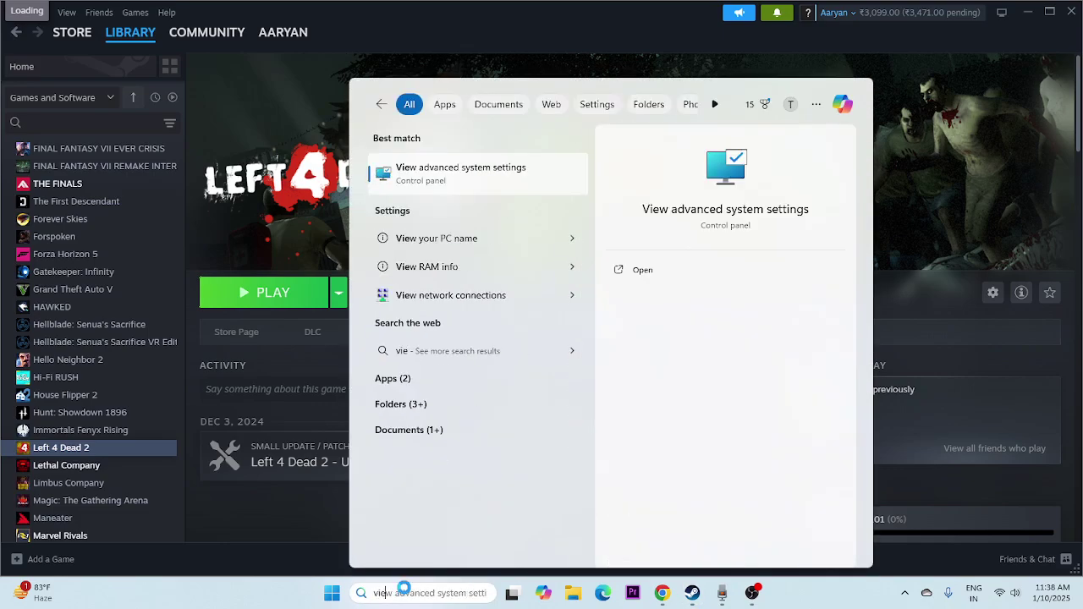
left_click(500, 181)
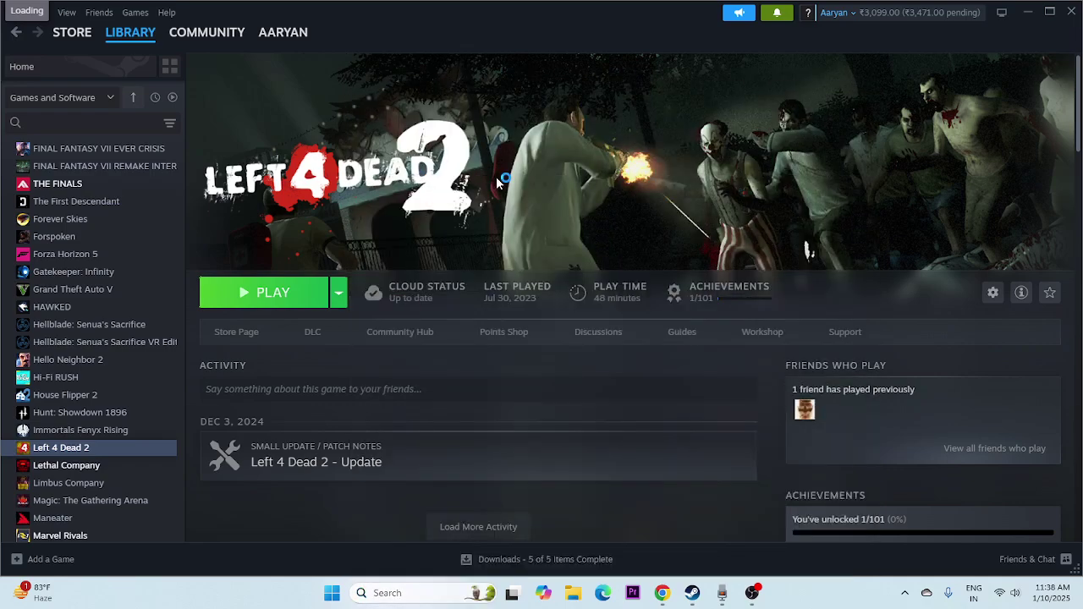
left_click(282, 161)
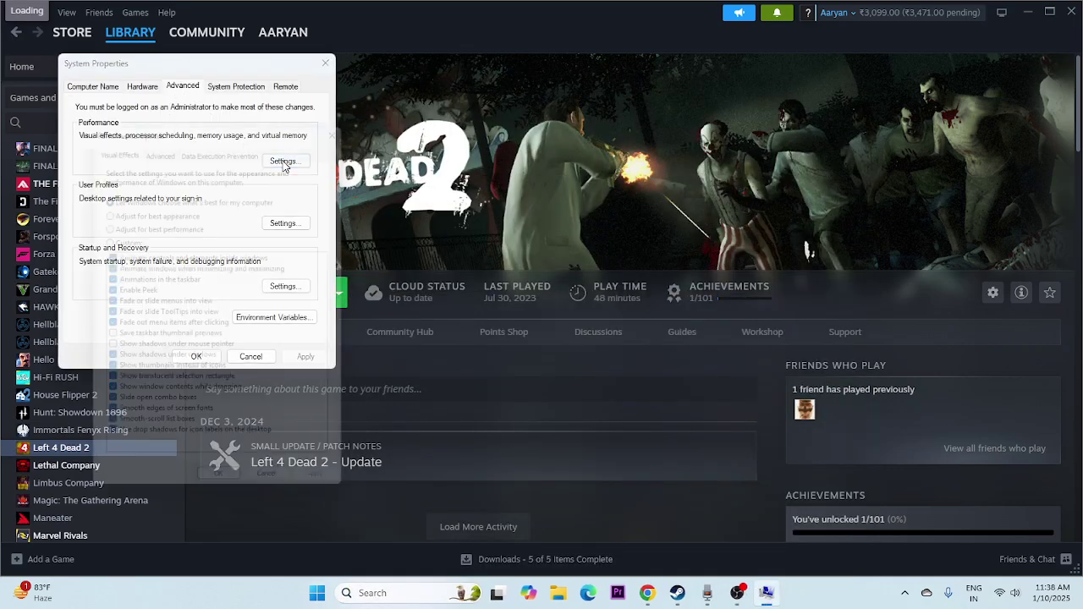
left_click(157, 139)
left_click(311, 312)
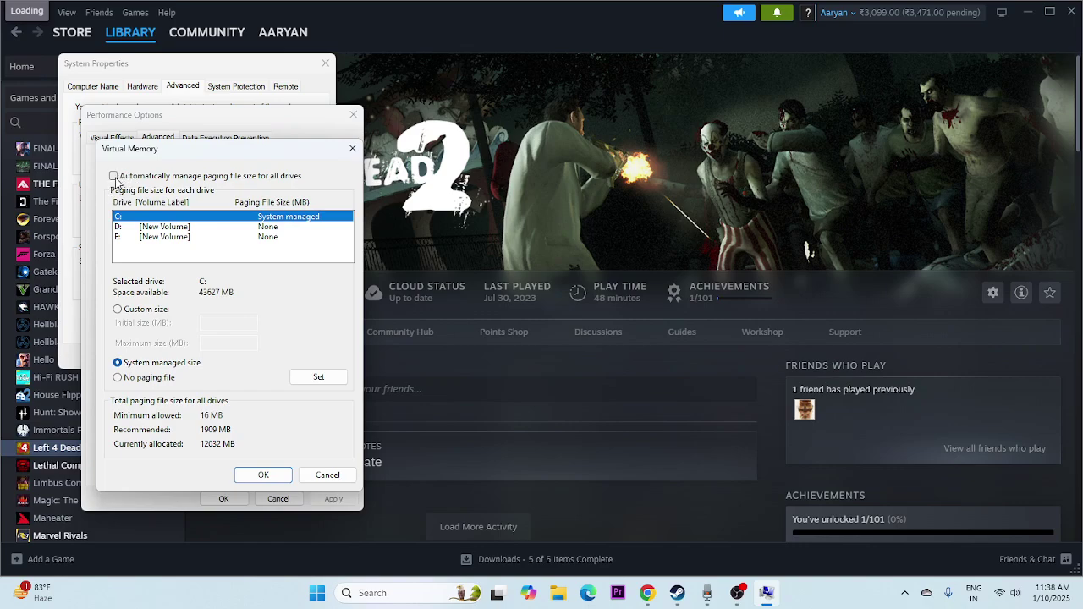
left_click(119, 227)
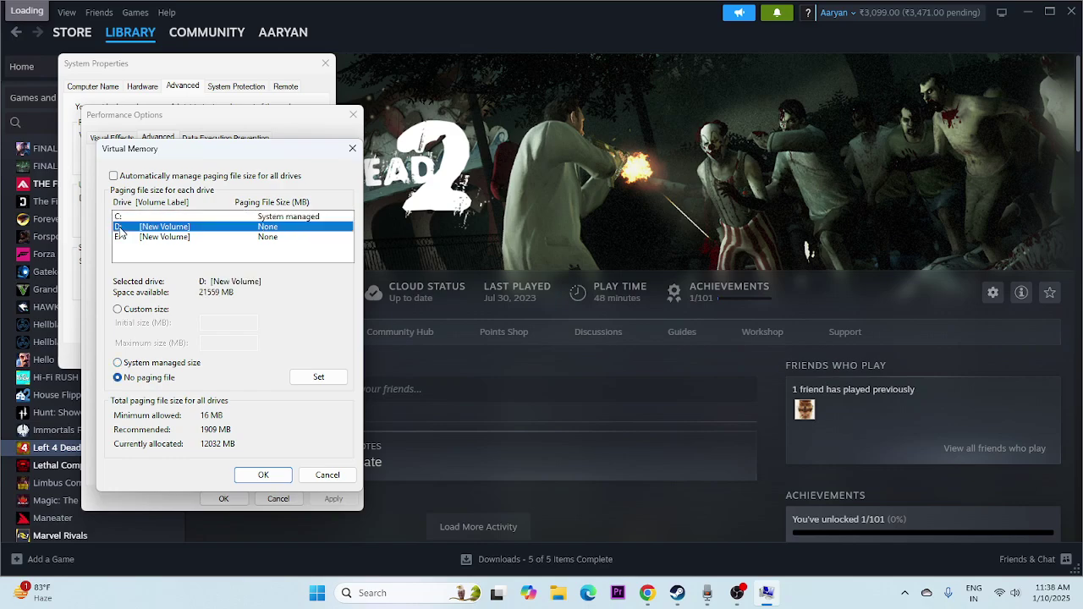
left_click(117, 309)
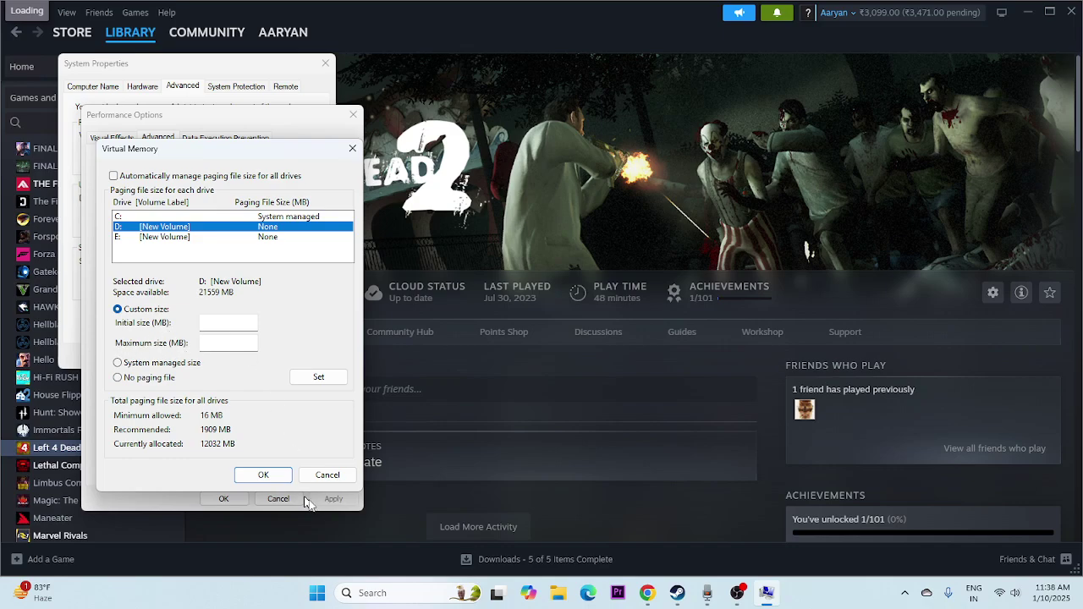
Open Calculator through Windows search and multiply 16 by 1024.
left_click(367, 592)
type("calculator")
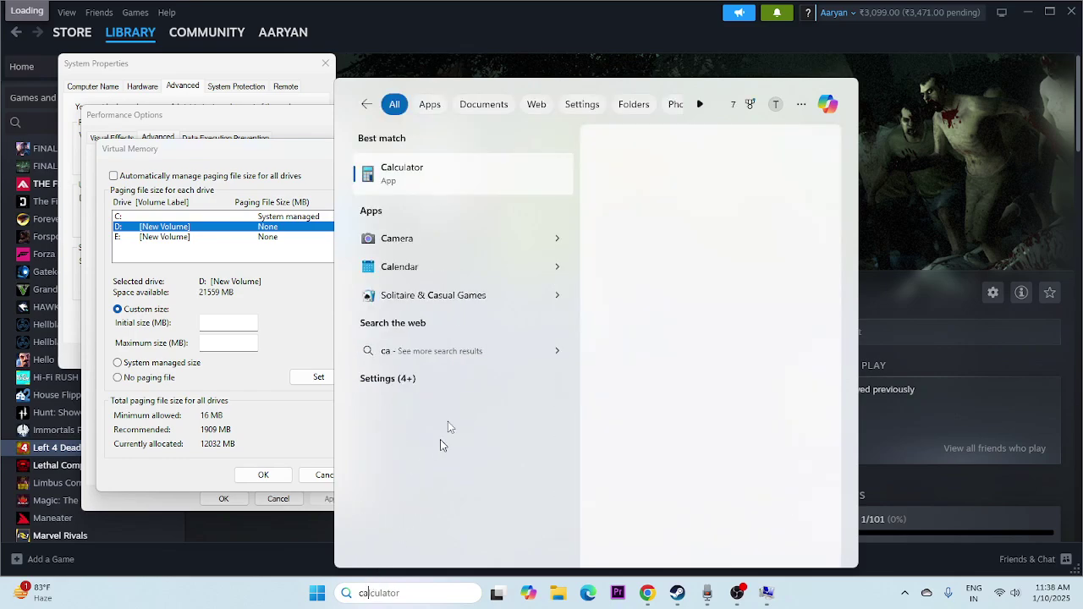
left_click(430, 186)
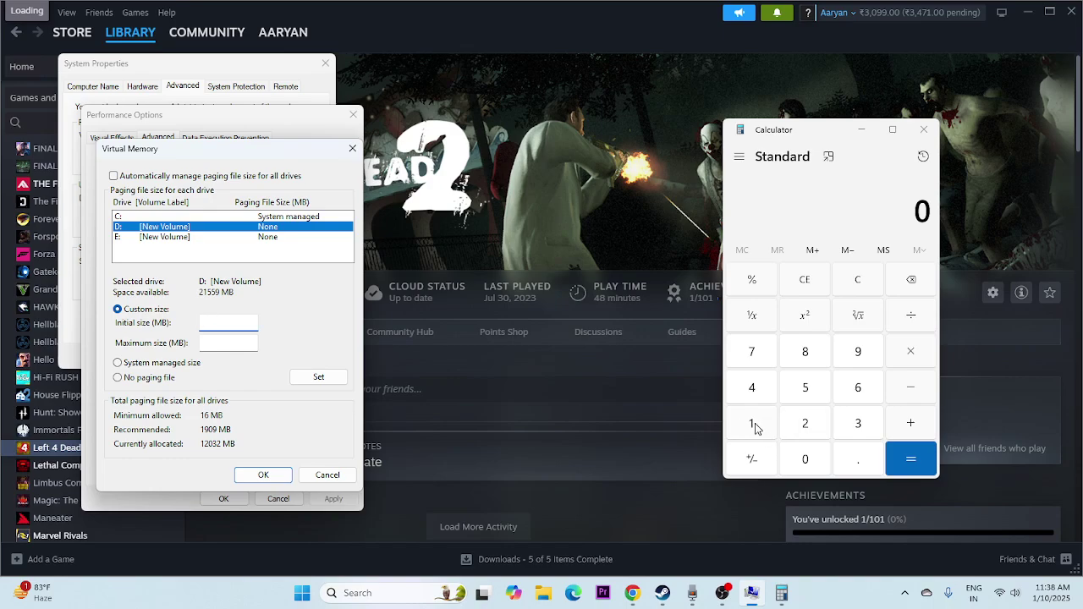
left_click(750, 427)
left_click(859, 388)
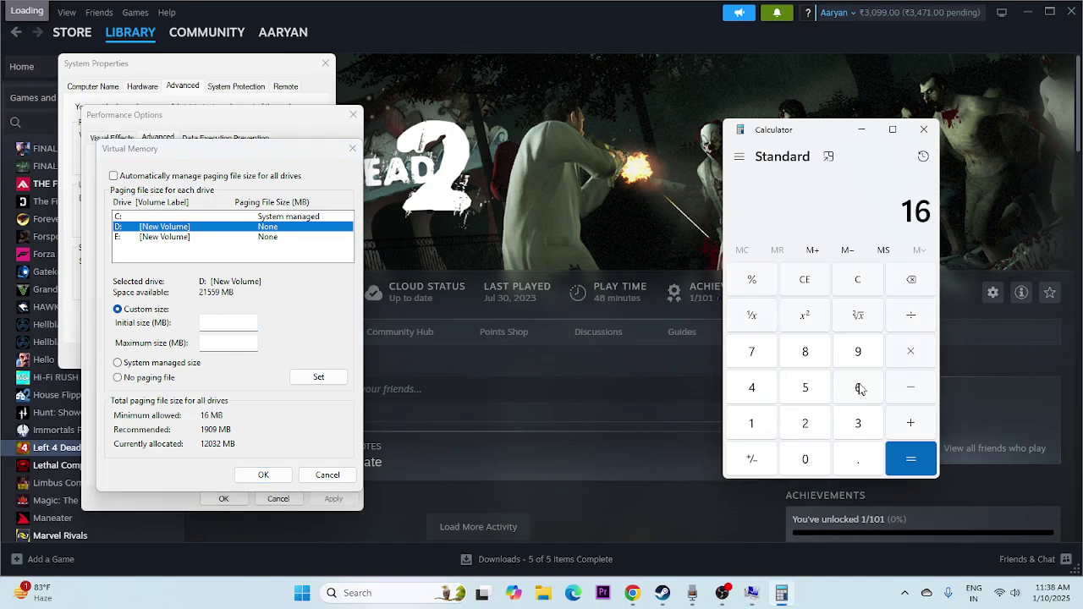
left_click(909, 353)
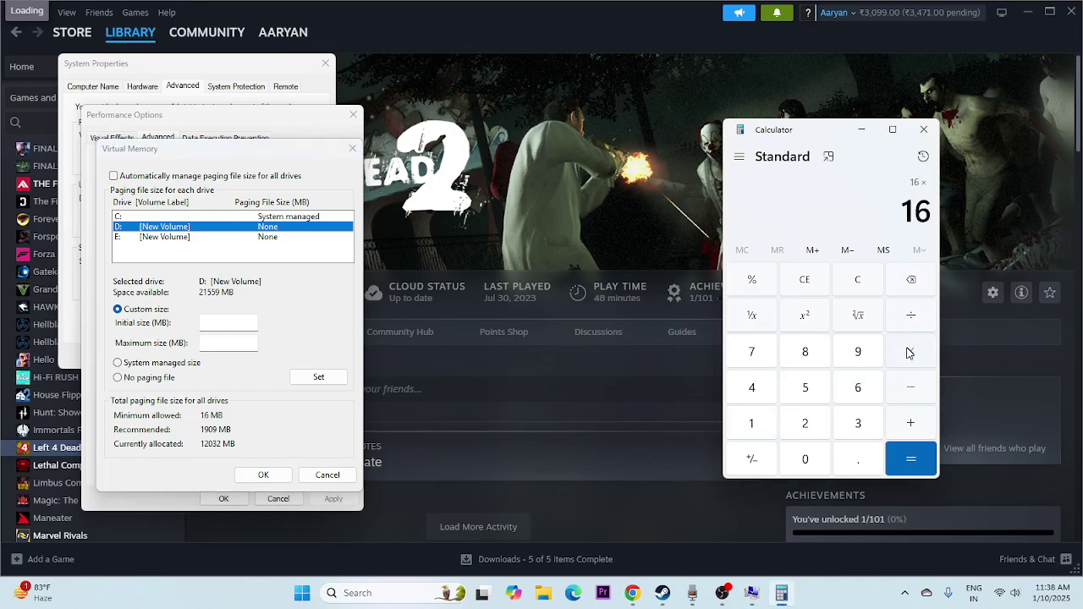
left_click(752, 425)
left_click(795, 457)
left_click(802, 431)
left_click(753, 389)
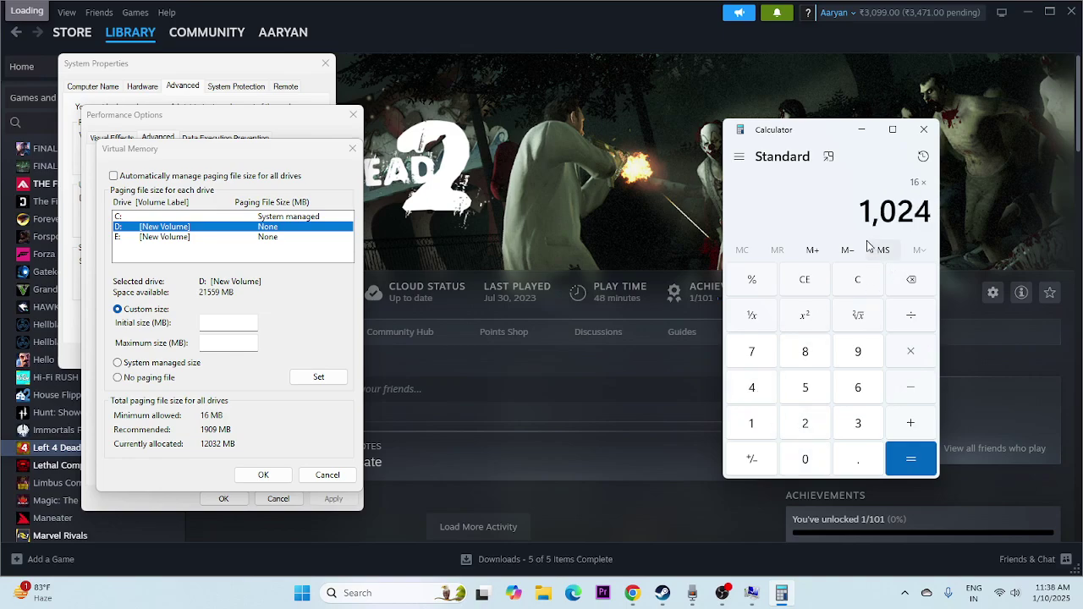
left_click(920, 457)
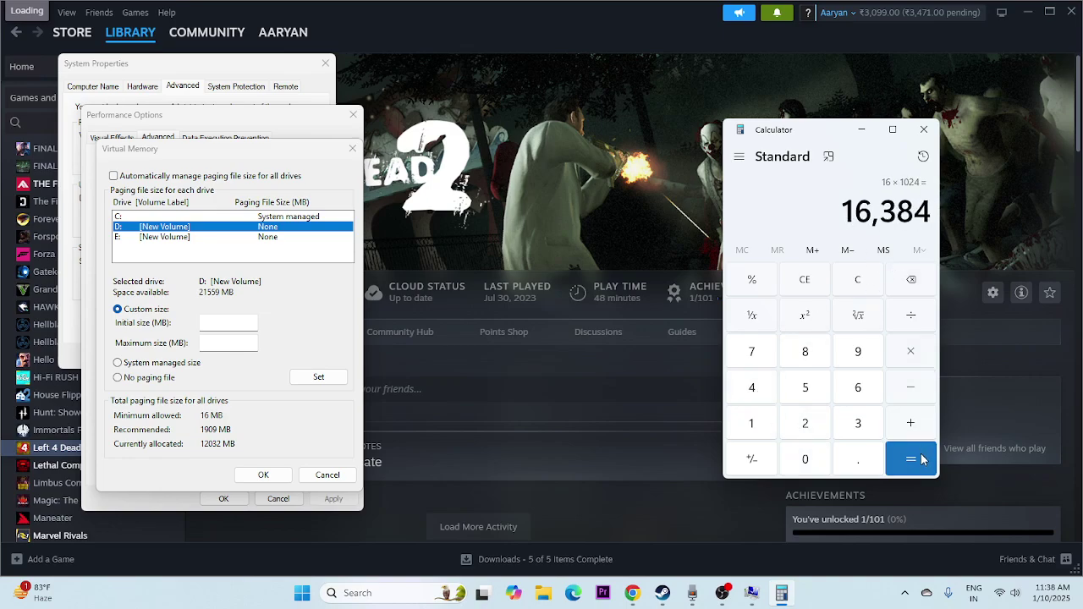
Multiply the calculated paging file size by 1.5.
left_click(910, 355)
left_click(757, 427)
left_click(841, 463)
left_click(805, 391)
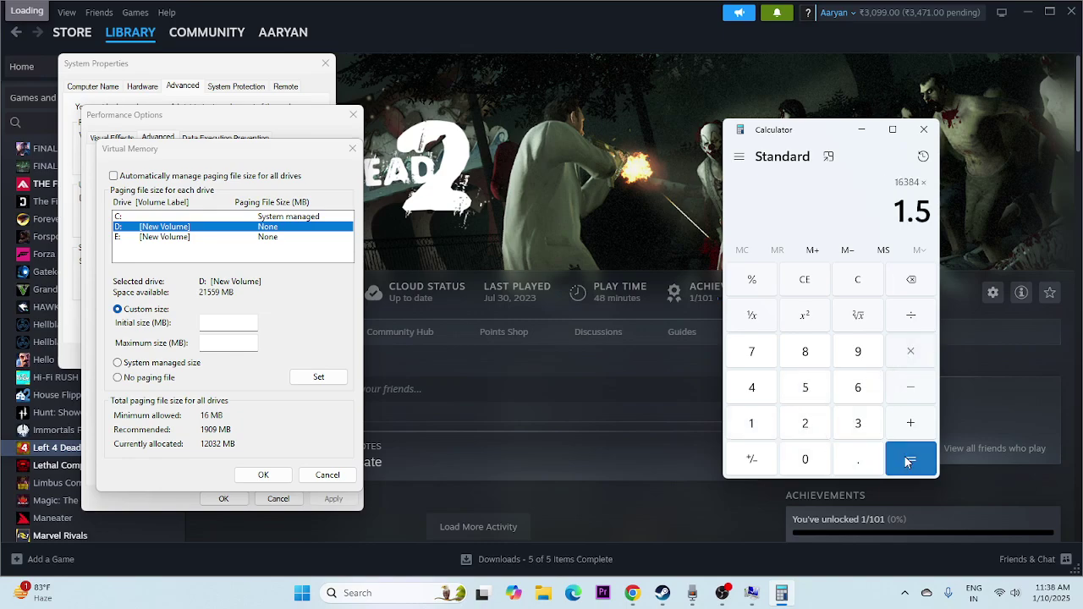
left_click(910, 458)
Copy the calculator result and paste 24,576 as the initial paging file size for drive D:.
left_click_drag(839, 212, 929, 212)
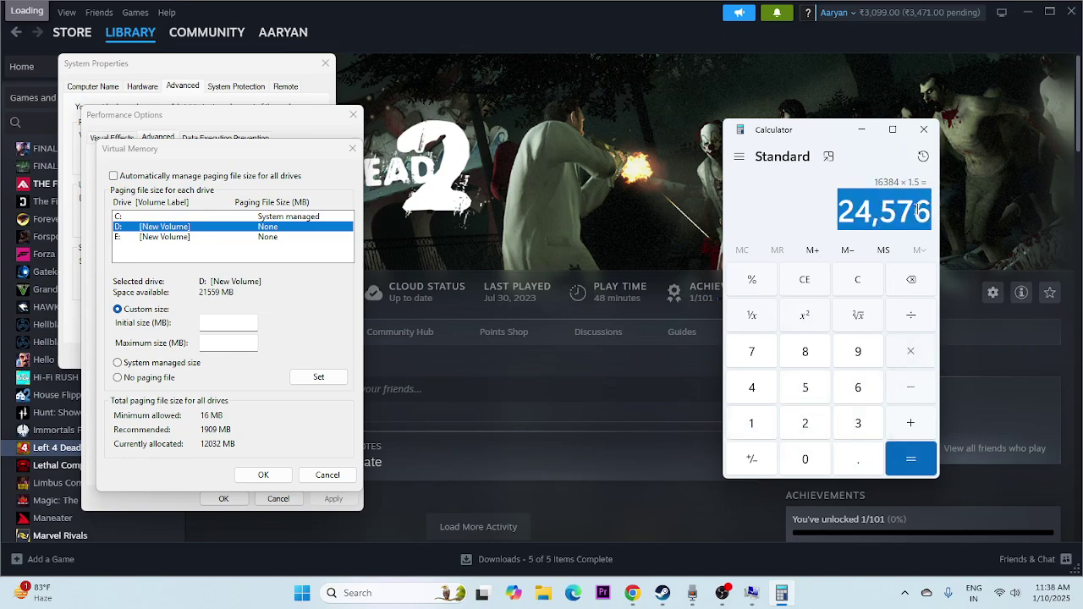
right_click(915, 210)
left_click(941, 220)
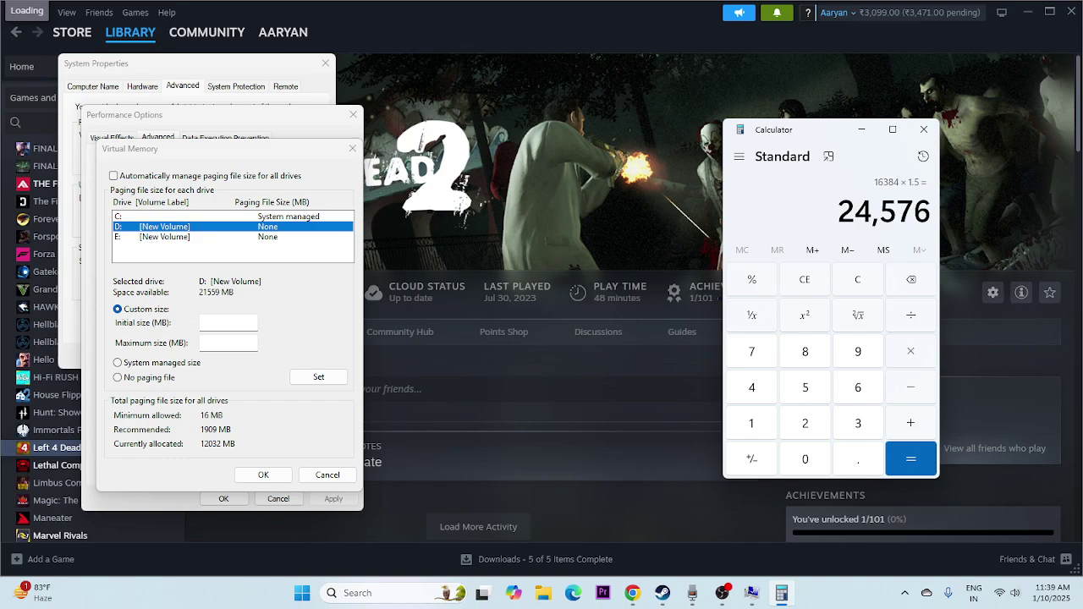
right_click(215, 324)
left_click(246, 382)
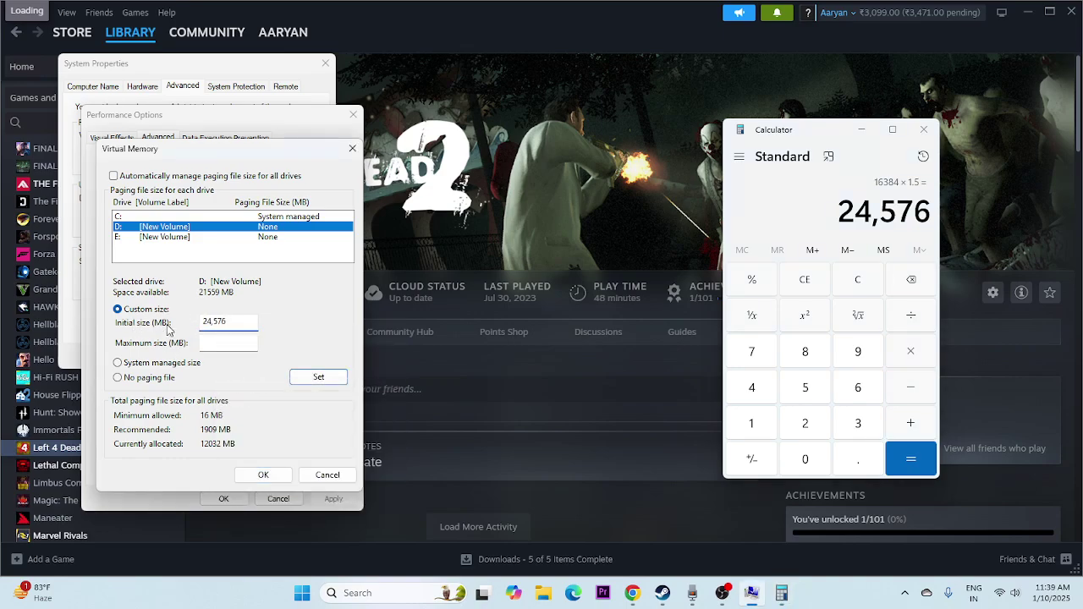
Clear the Calculator entry and multiply 16 by 1024 for the maximum paging file size.
left_click(226, 344)
left_click(805, 280)
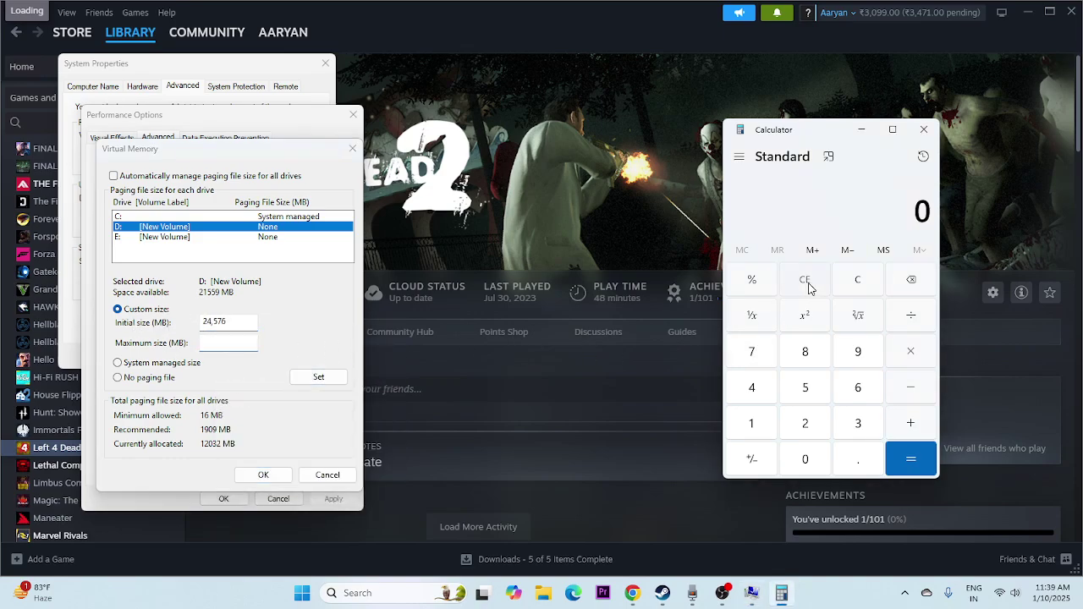
left_click(753, 426)
left_click(853, 392)
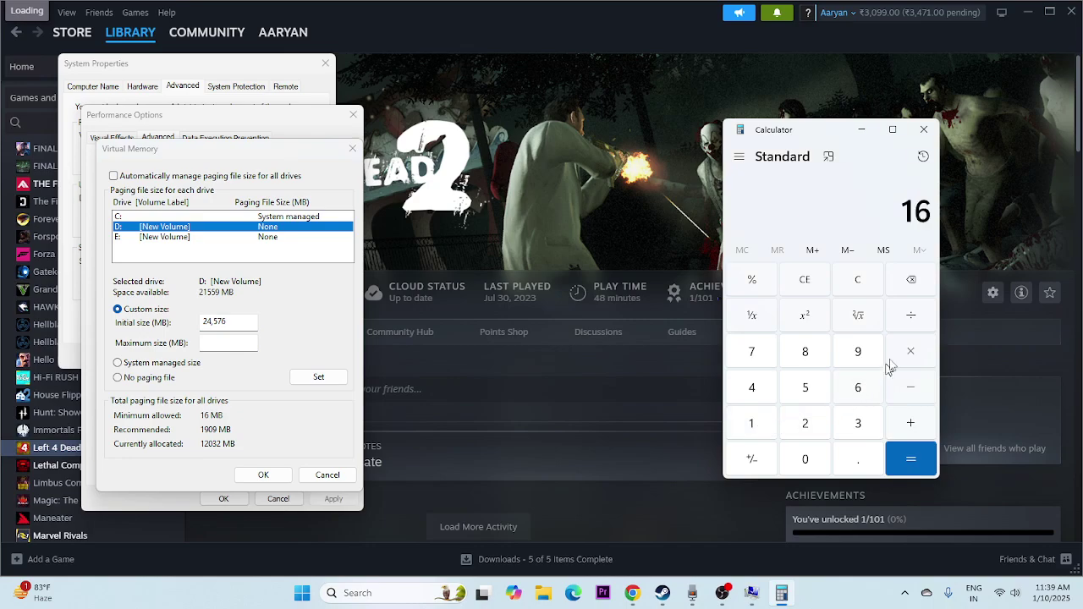
left_click(905, 355)
left_click(752, 426)
left_click(795, 461)
left_click(804, 426)
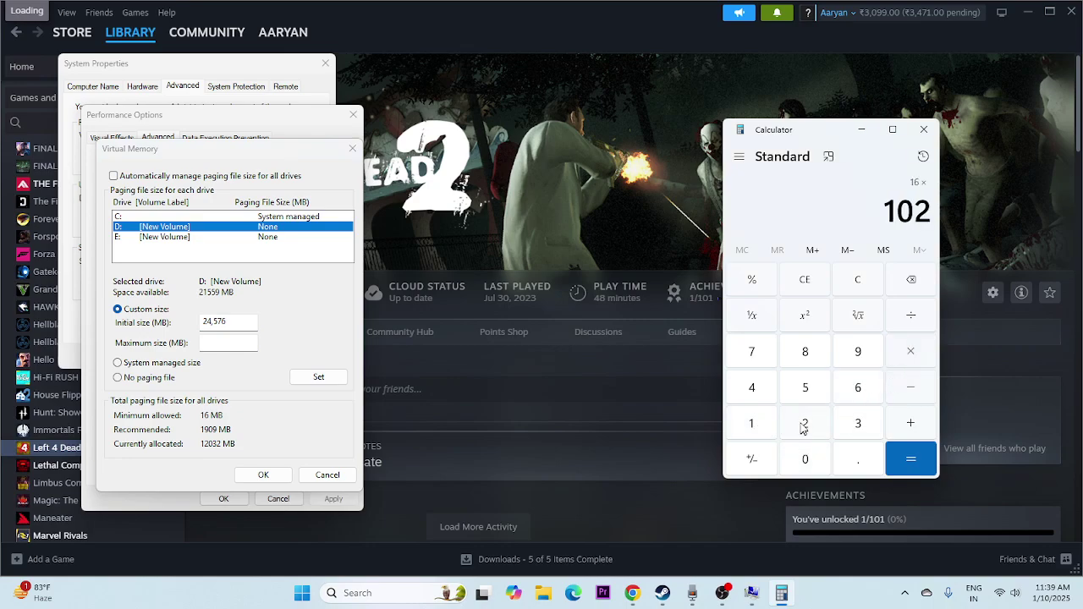
left_click(766, 396)
left_click(911, 459)
Multiply the calculated size by 3, then copy 49,152 into the maximum paging file size for drive D:.
left_click(917, 365)
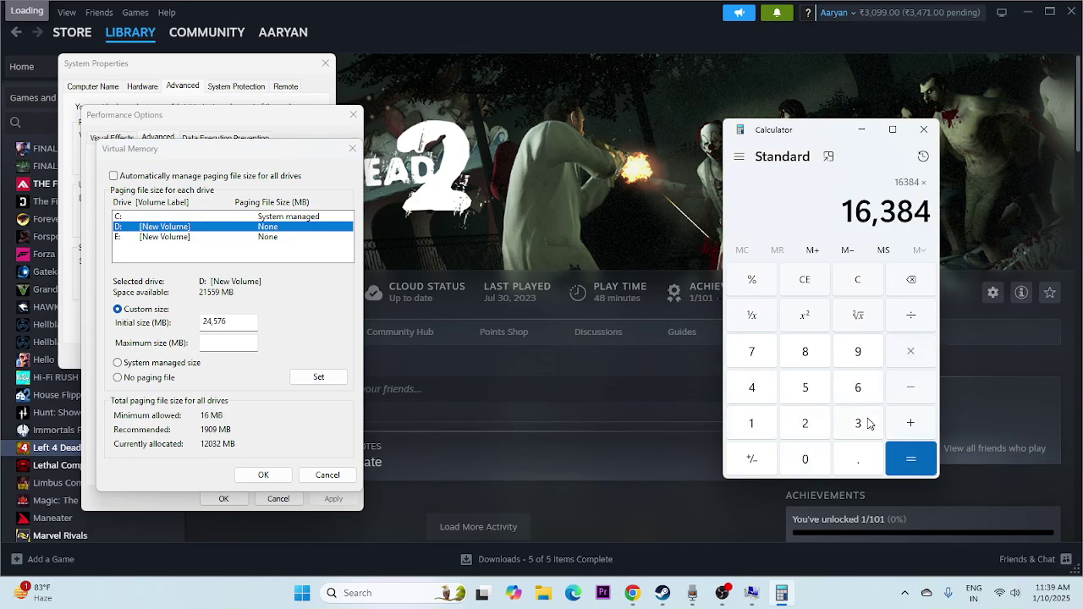
left_click(869, 423)
left_click(905, 457)
left_click_drag(843, 212, 931, 211)
right_click(930, 211)
left_click(941, 226)
right_click(228, 343)
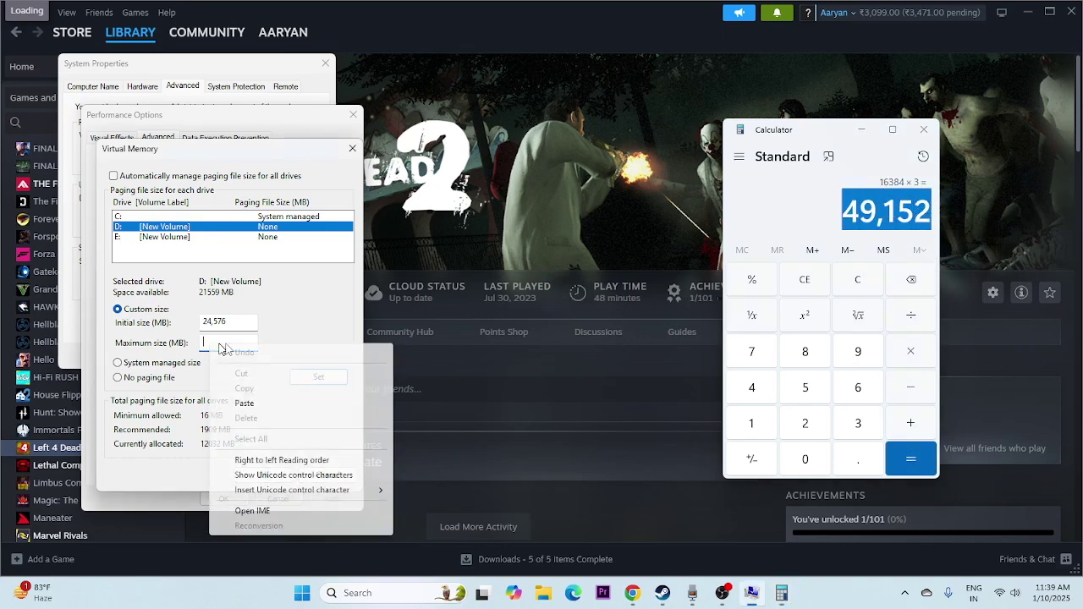
left_click(267, 404)
Confirm the virtual memory, performance and system properties dialogs, and close Calculator.
left_click(263, 475)
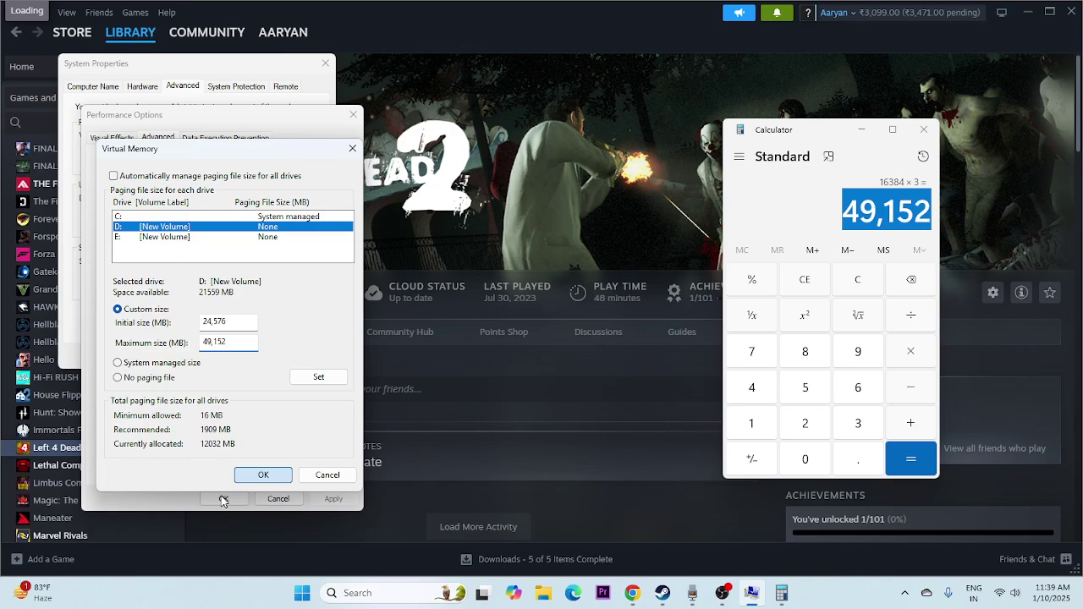
left_click(223, 498)
left_click(195, 356)
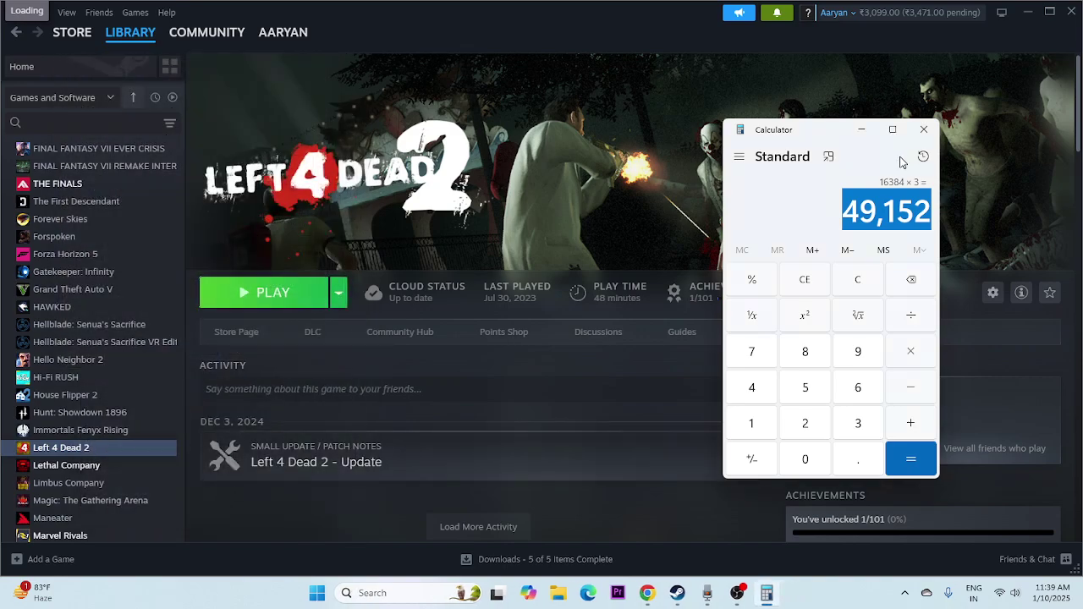
left_click(922, 134)
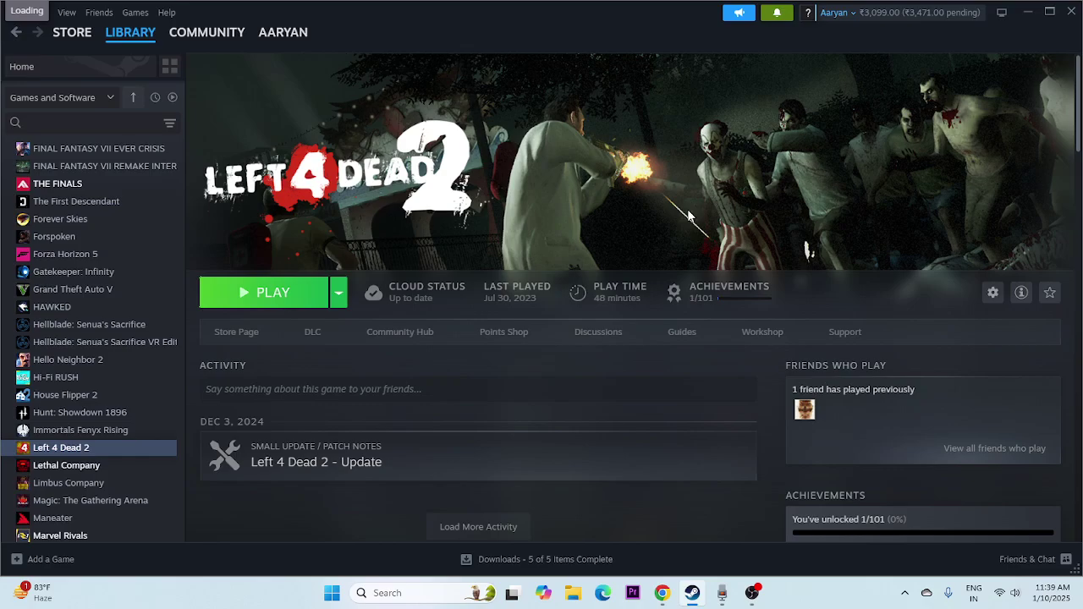
Switch to Chrome and bring up the Manual Driver Search on the NVIDIA drivers page.
left_click(662, 593)
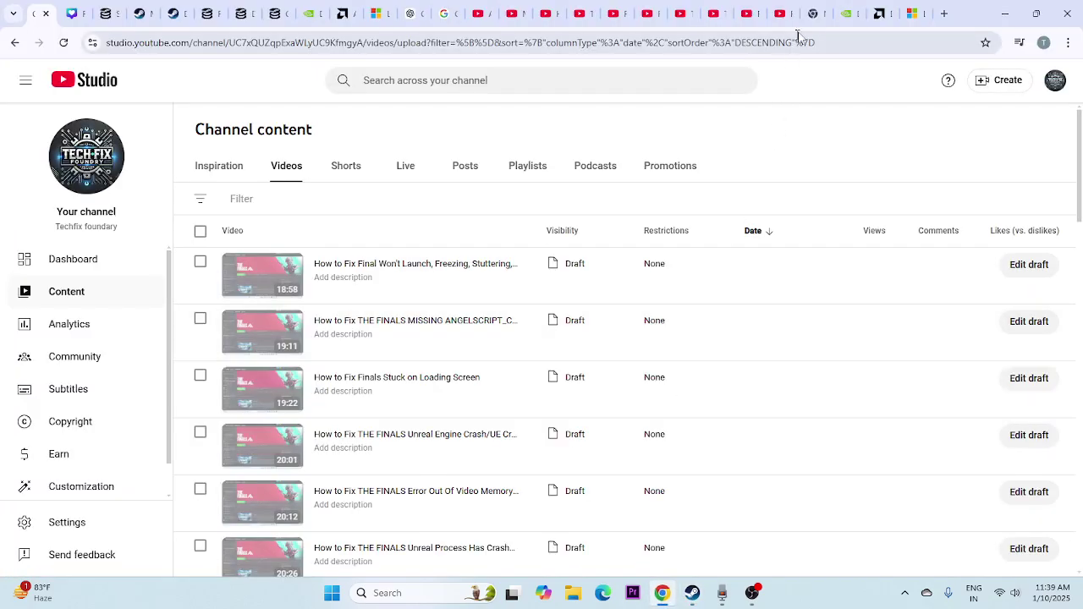
left_click(846, 13)
scroll(1066, 244, "down", 3)
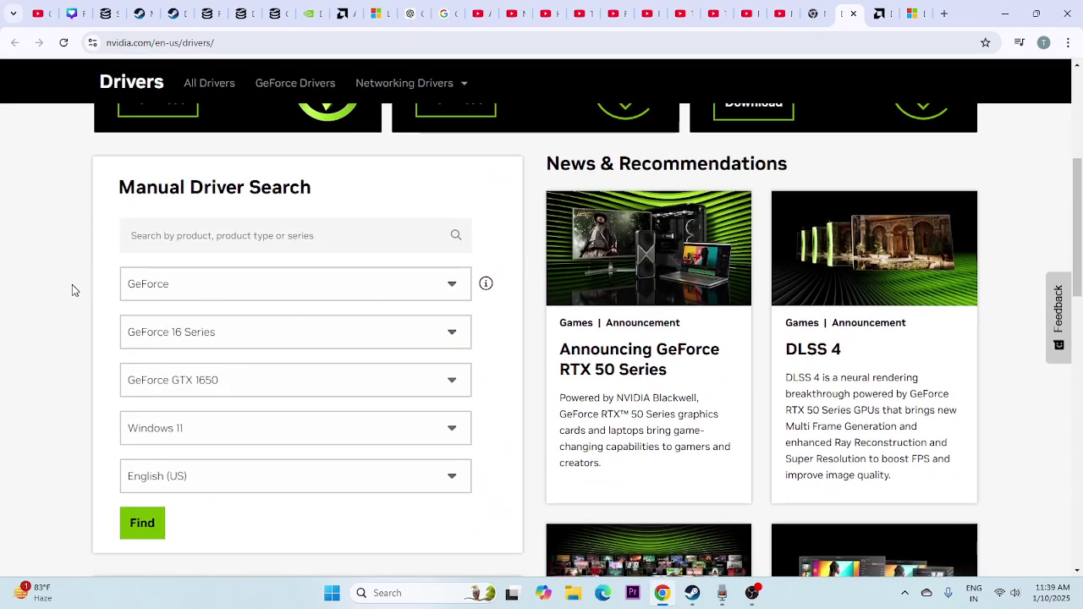
Find NVIDIA drivers for the GeForce GTX 1650 on Windows 11 and review the Studio Driver version.
left_click(181, 285)
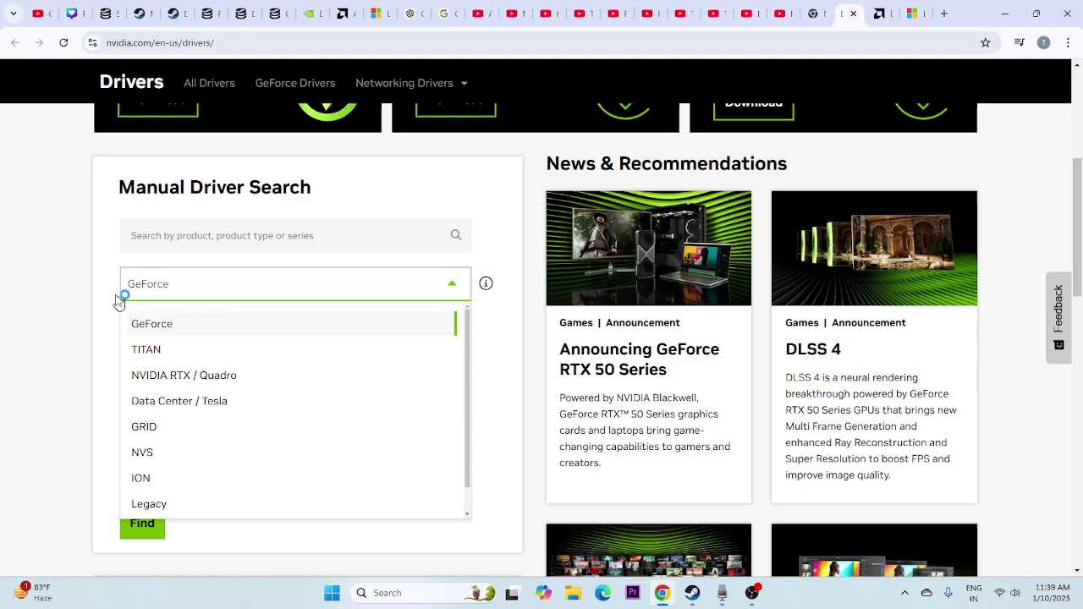
left_click(177, 288)
scroll(220, 263, "down", 1)
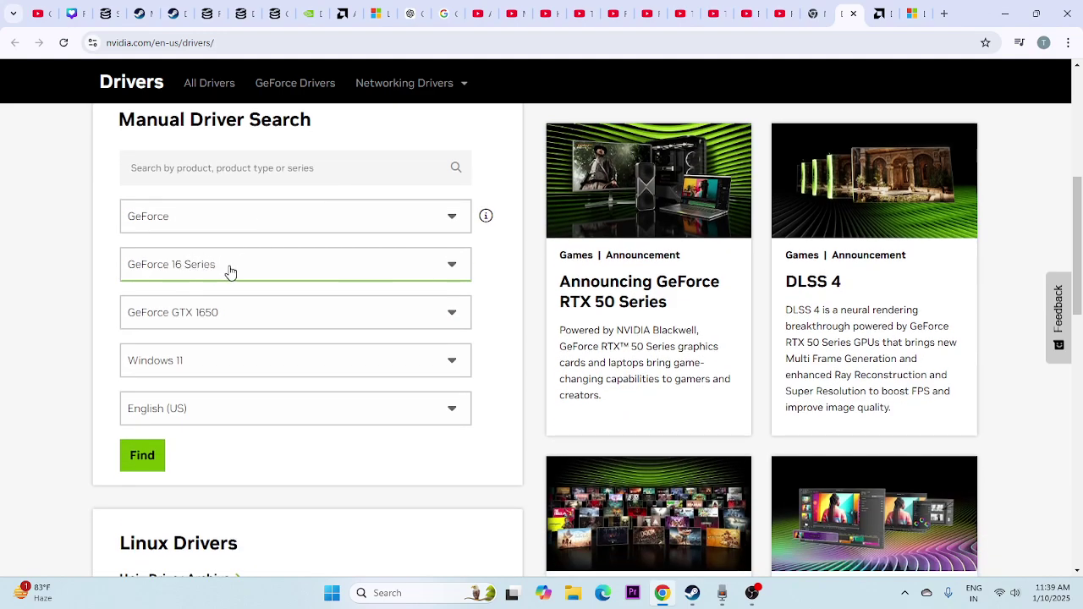
left_click(229, 270)
left_click(229, 270)
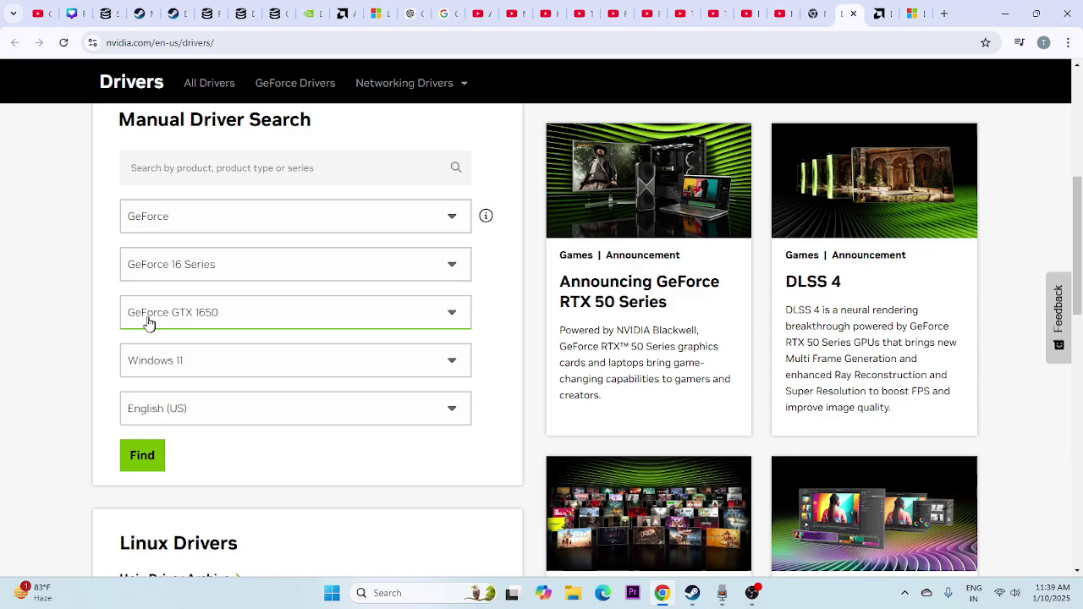
left_click(252, 320)
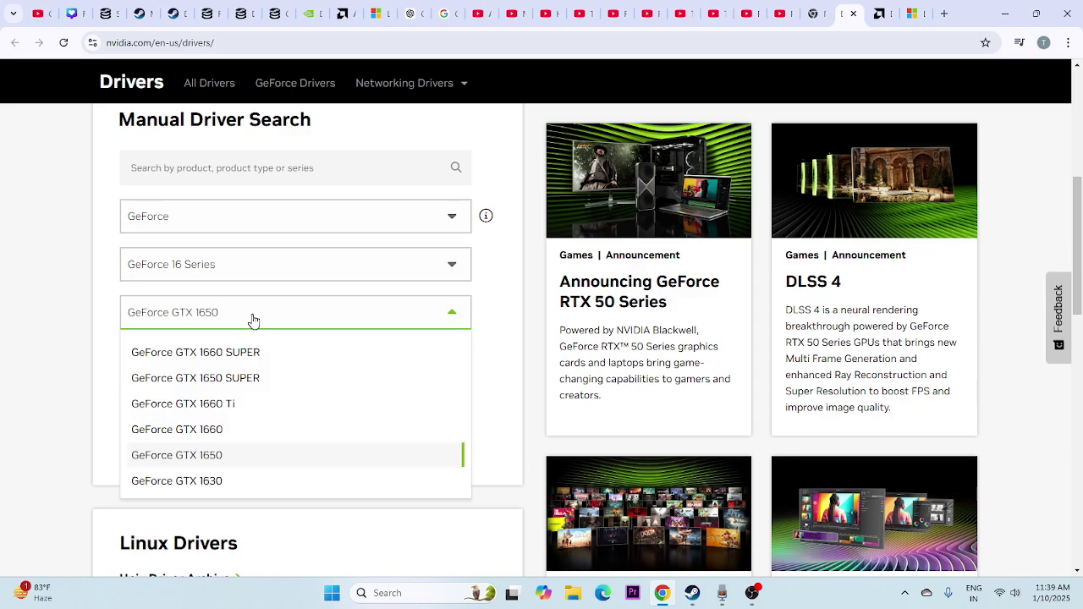
left_click(252, 320)
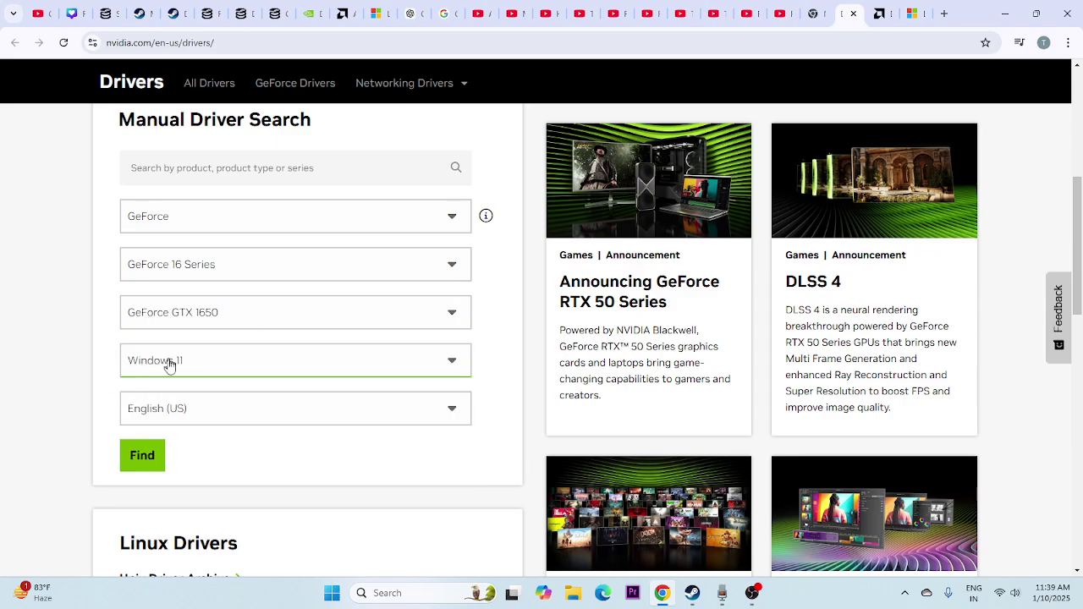
left_click(147, 457)
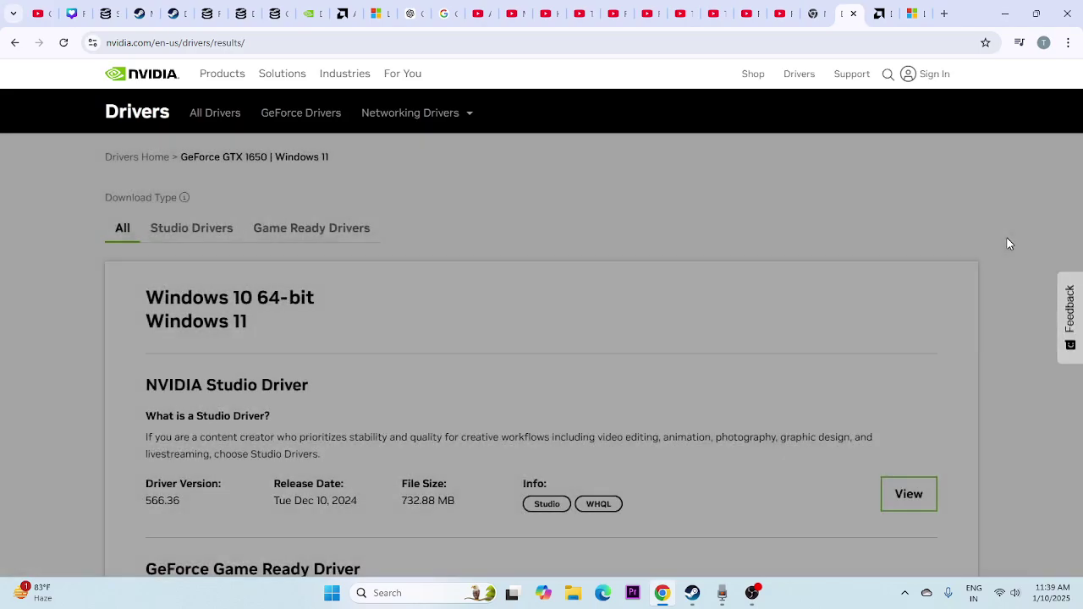
scroll(474, 280, "down", 2)
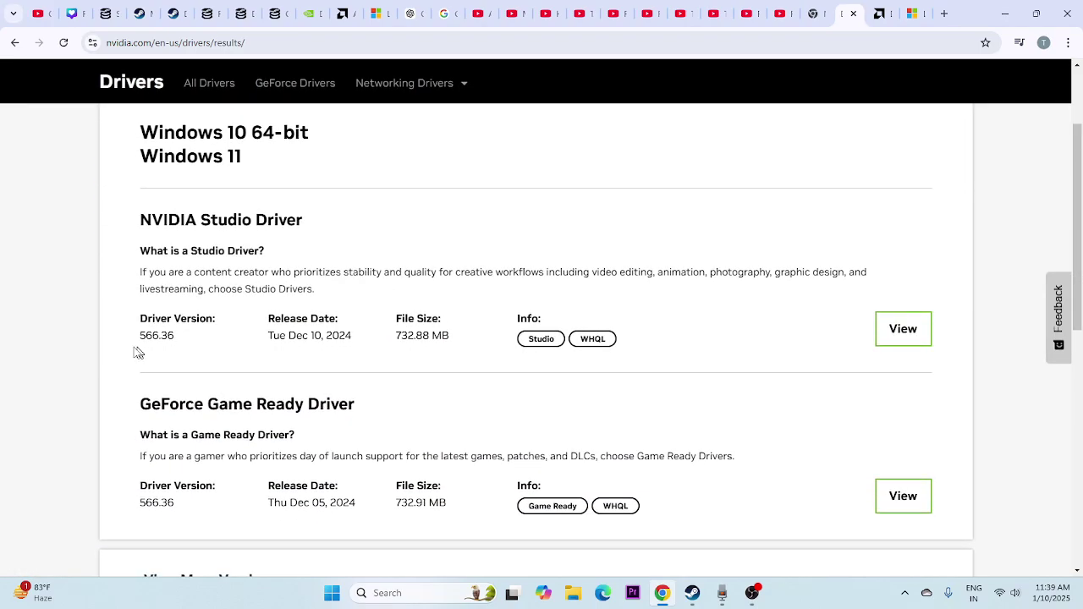
left_click_drag(136, 338, 176, 341)
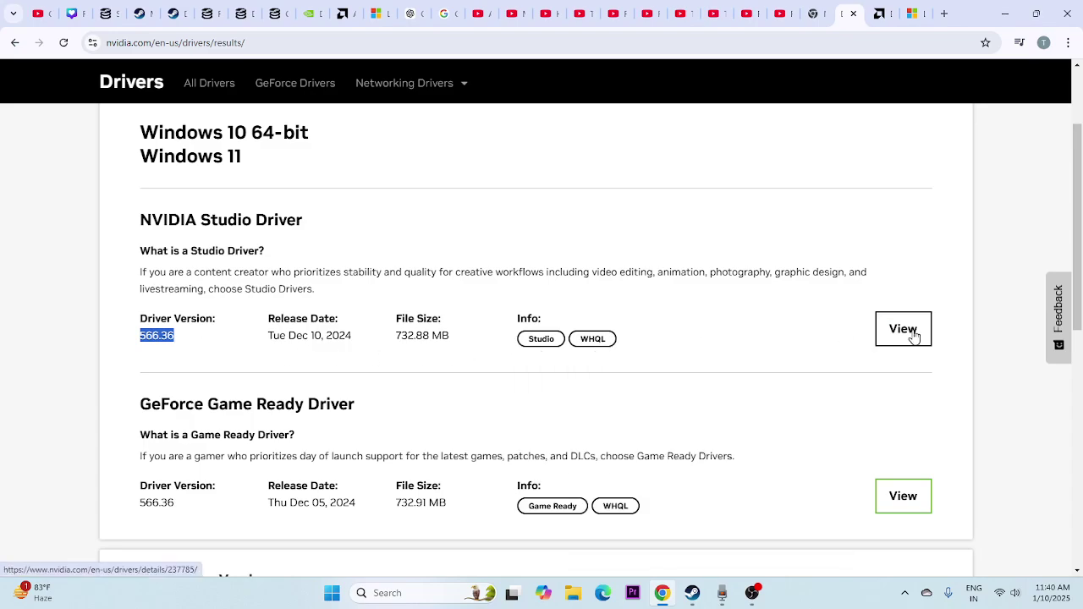
On the AMD drivers page, look up drivers for Graphics, Radeon RX, Radeon RX 5000 Series, AMD Radeon RX 5700.
left_click(880, 13)
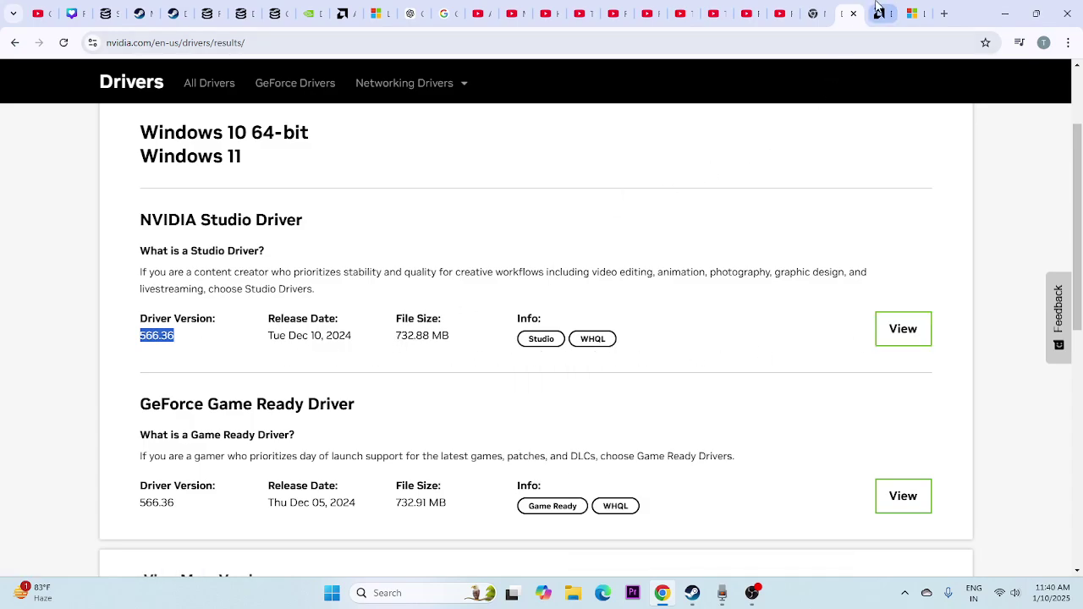
left_click(476, 225)
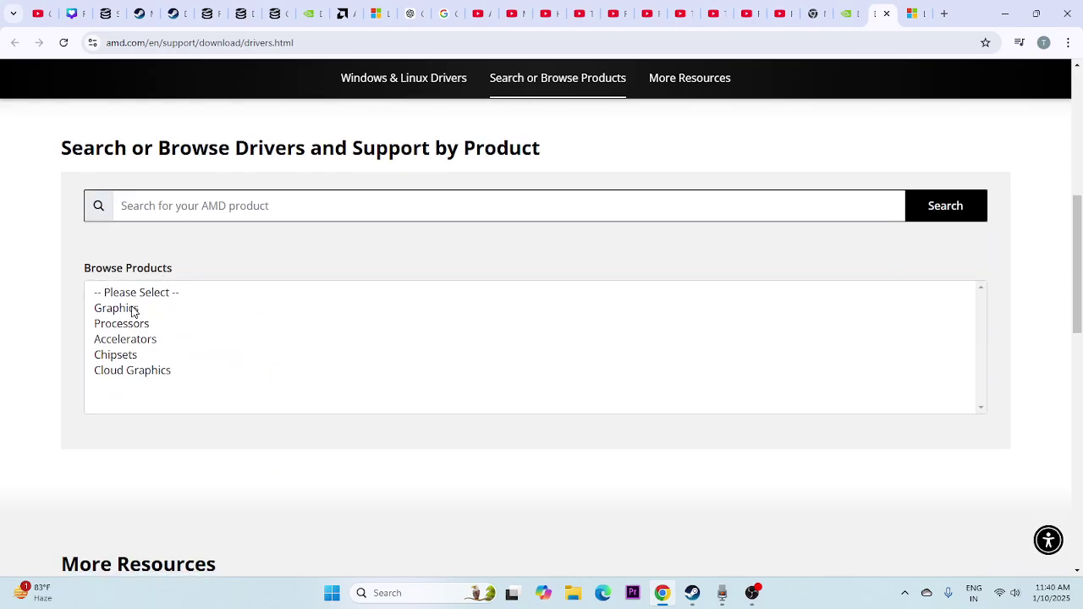
left_click(134, 309)
scroll(201, 251, "down", 2)
left_click(148, 235)
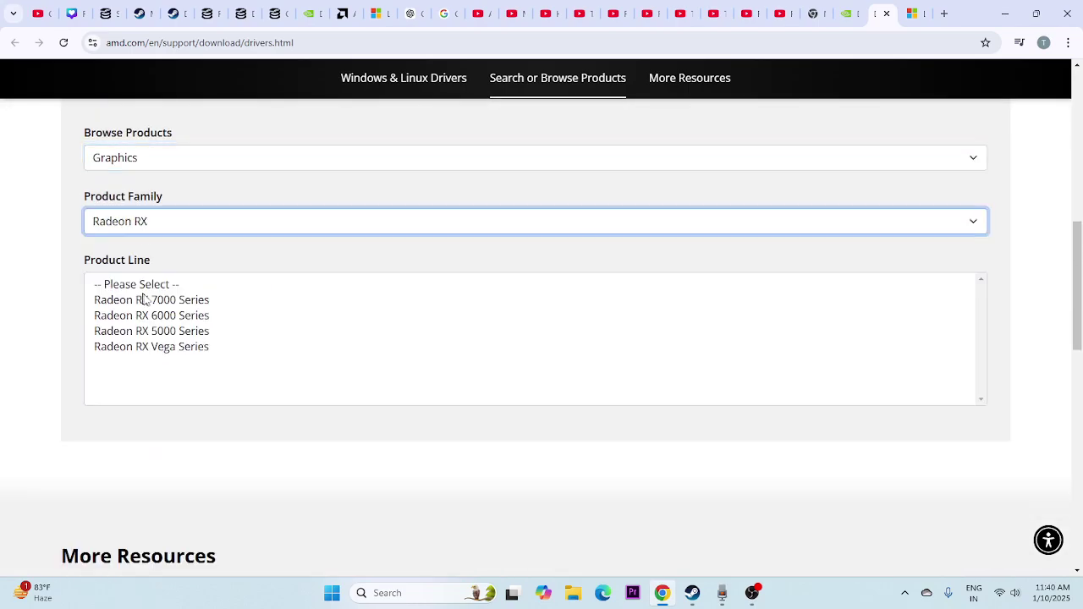
left_click(152, 332)
scroll(198, 296, "down", 2)
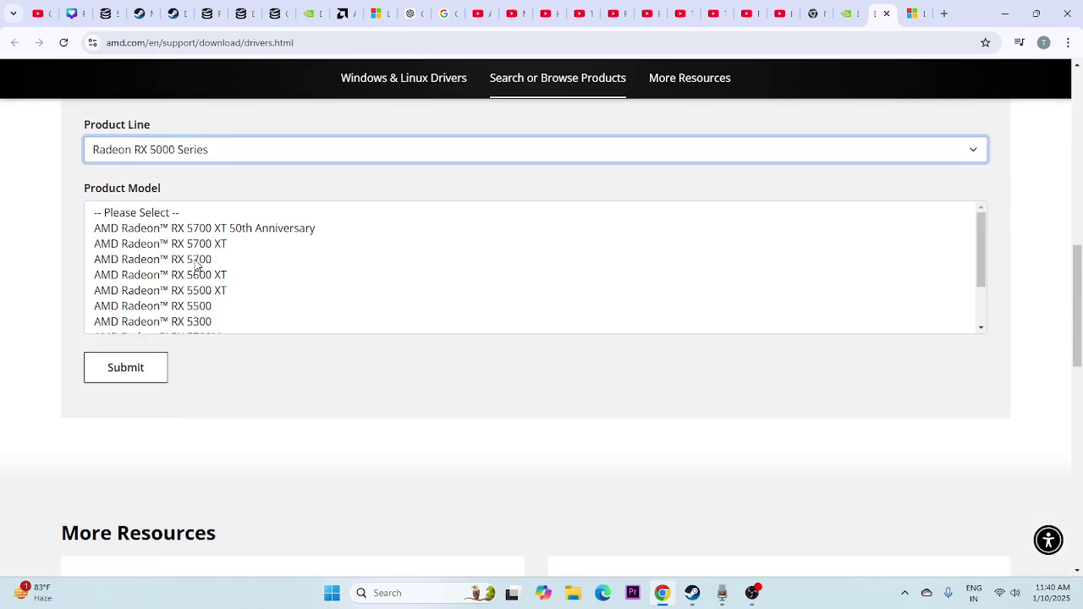
left_click(191, 263)
left_click(139, 263)
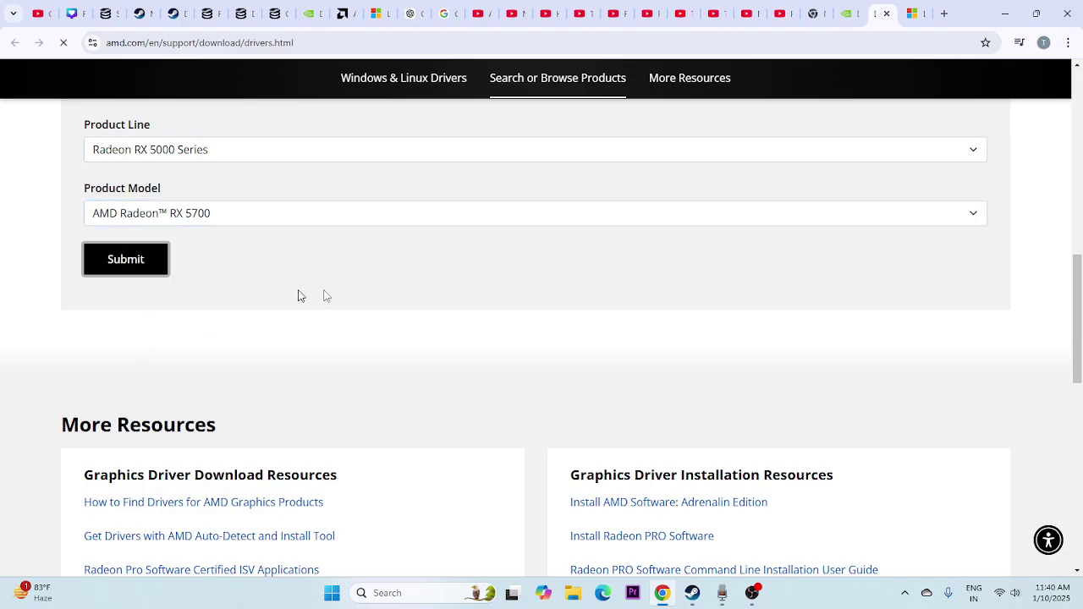
scroll(355, 301, "down", 2)
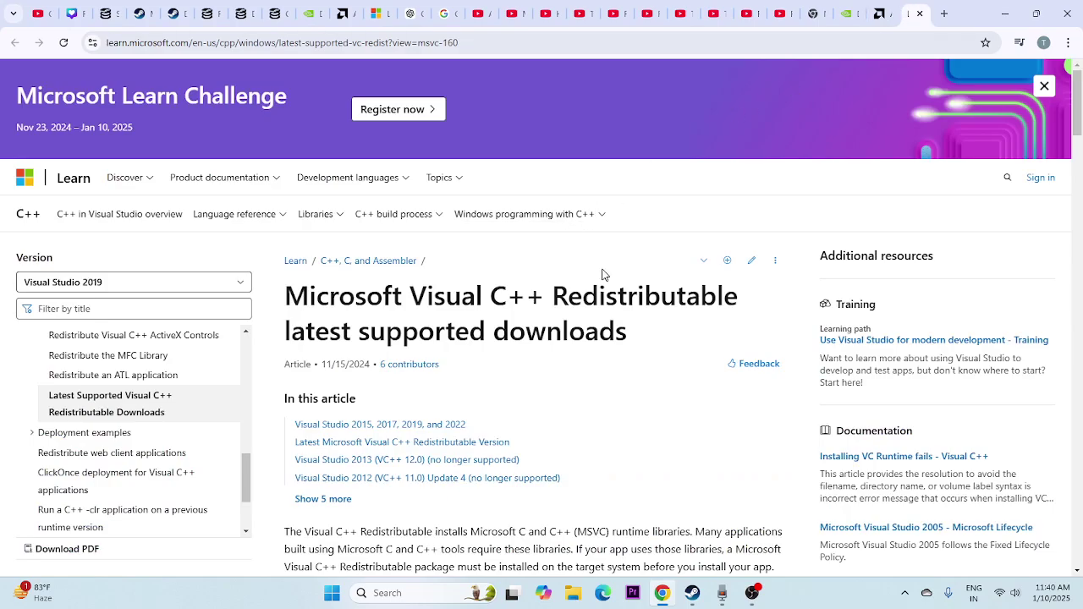
Examine the Microsoft Visual C++ Redistributable article for the latest X64 and X86 download links.
scroll(604, 274, "down", 3)
left_click_drag(630, 198, 286, 166)
left_click(624, 246)
scroll(619, 257, "down", 3)
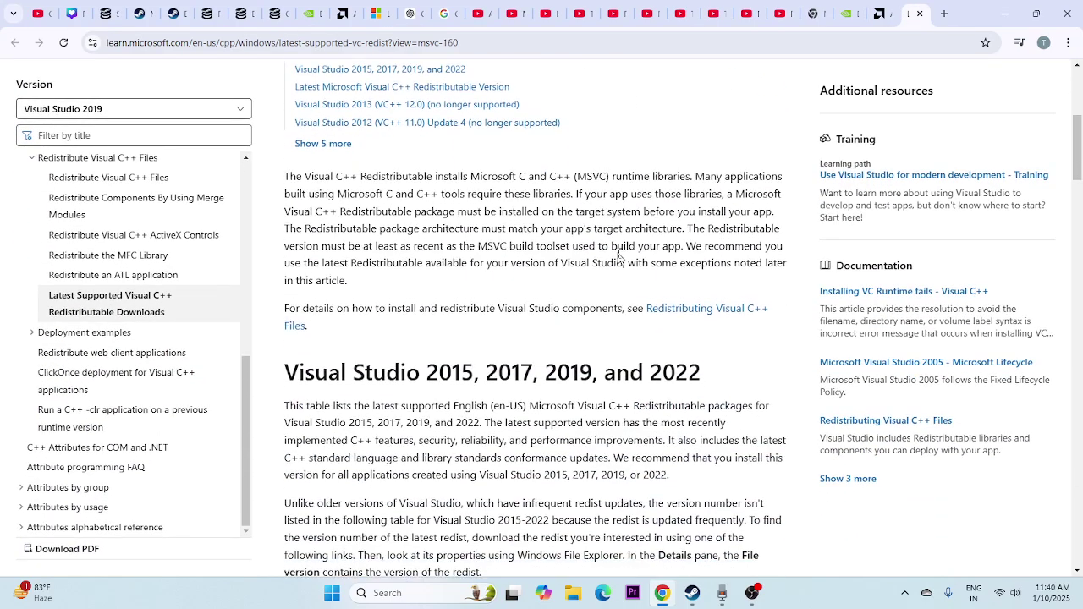
scroll(618, 256, "down", 10)
left_click_drag(289, 330, 311, 334)
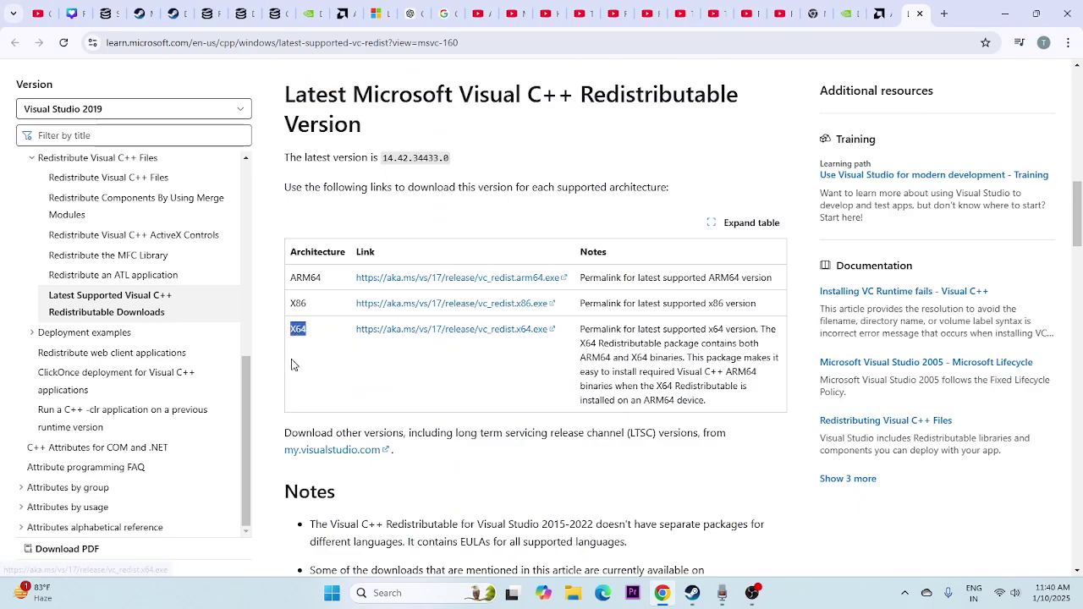
left_click(293, 355)
double_click(298, 303)
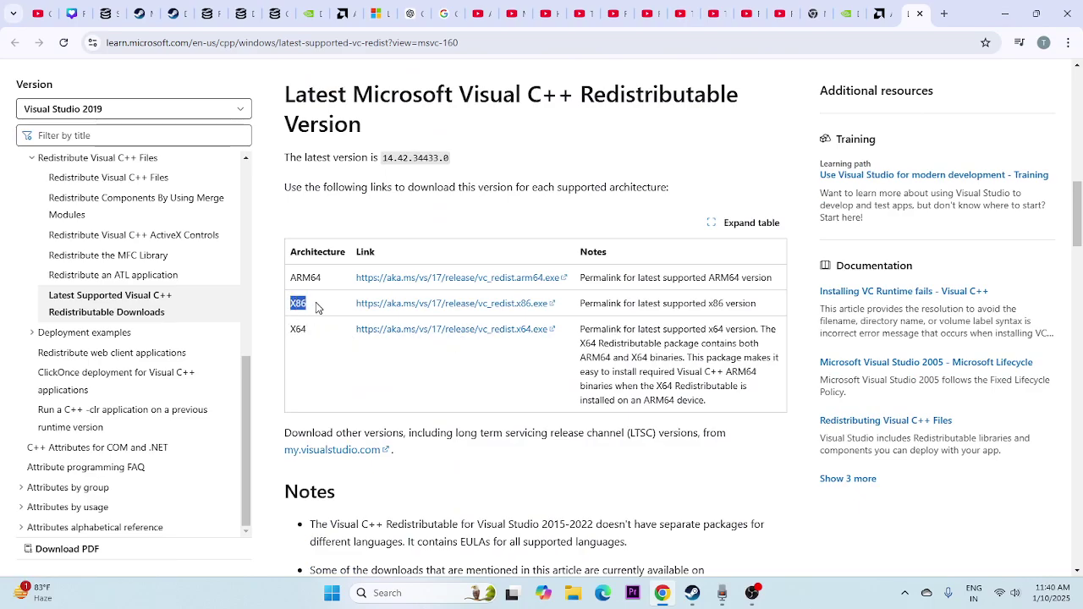
left_click(417, 370)
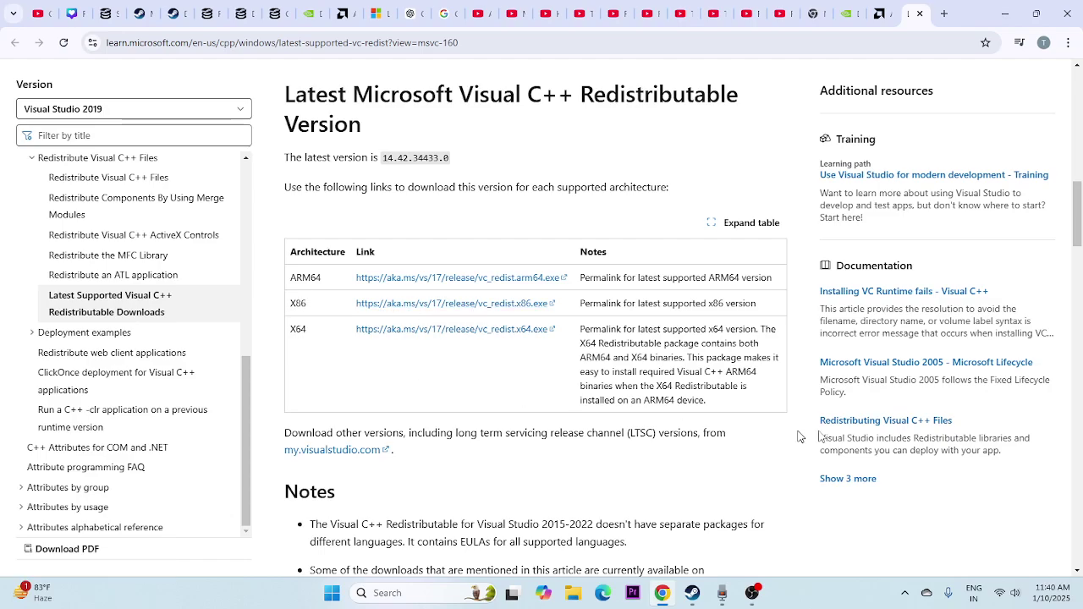
Switch to Steam, verify the integrity of Left 4 Dead 2's installed files and close its properties.
left_click(692, 592)
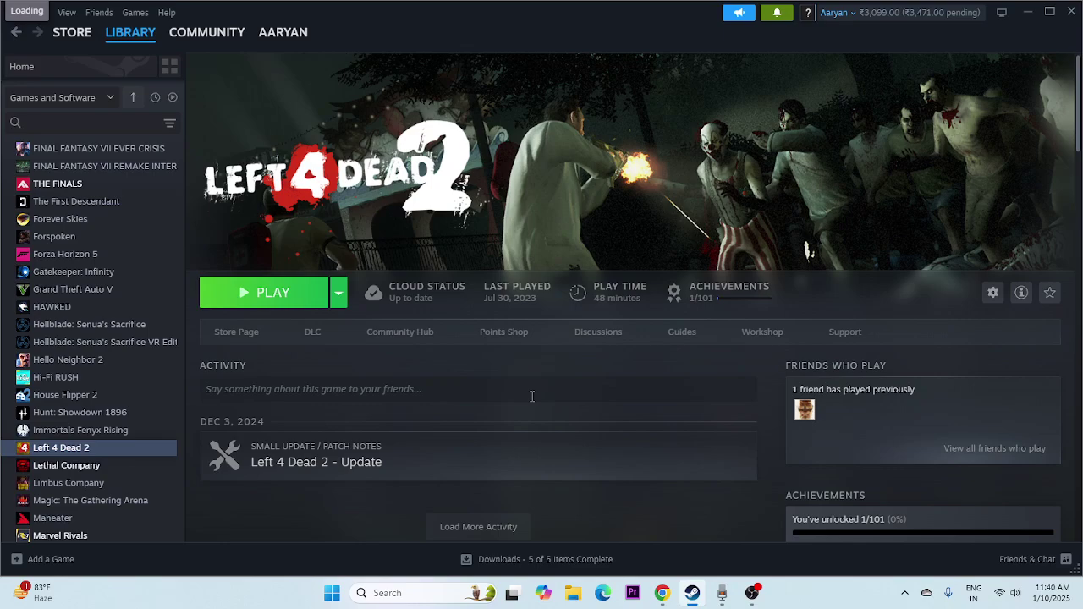
right_click(95, 450)
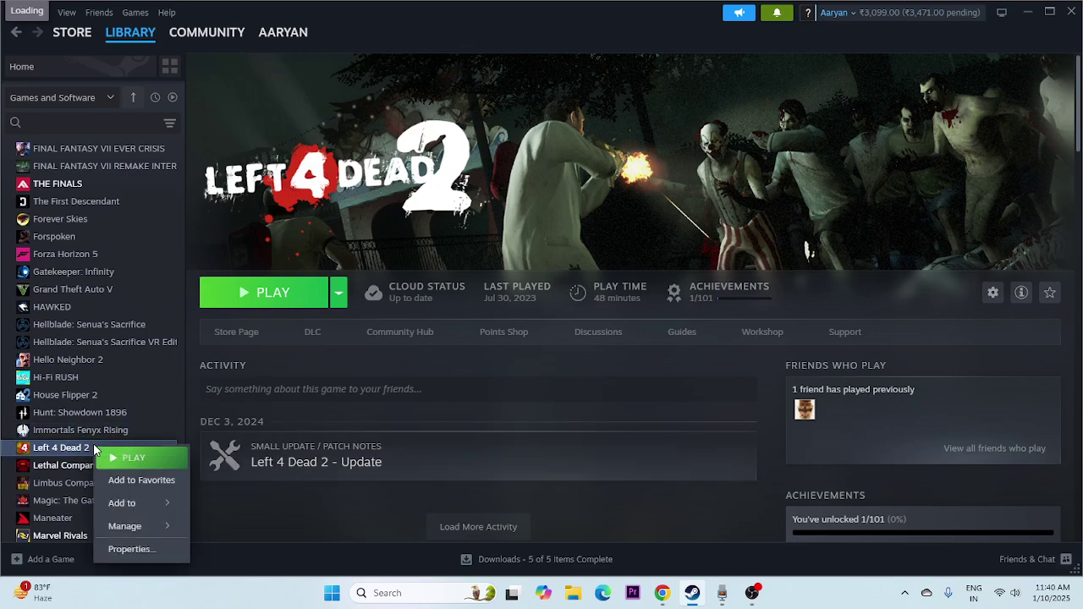
left_click(127, 548)
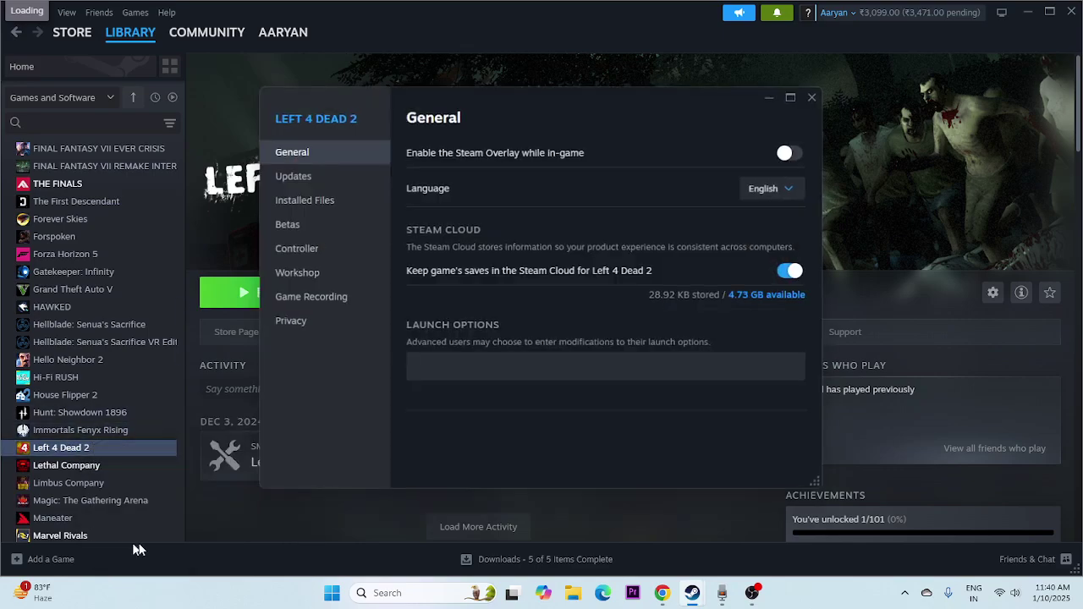
left_click(312, 198)
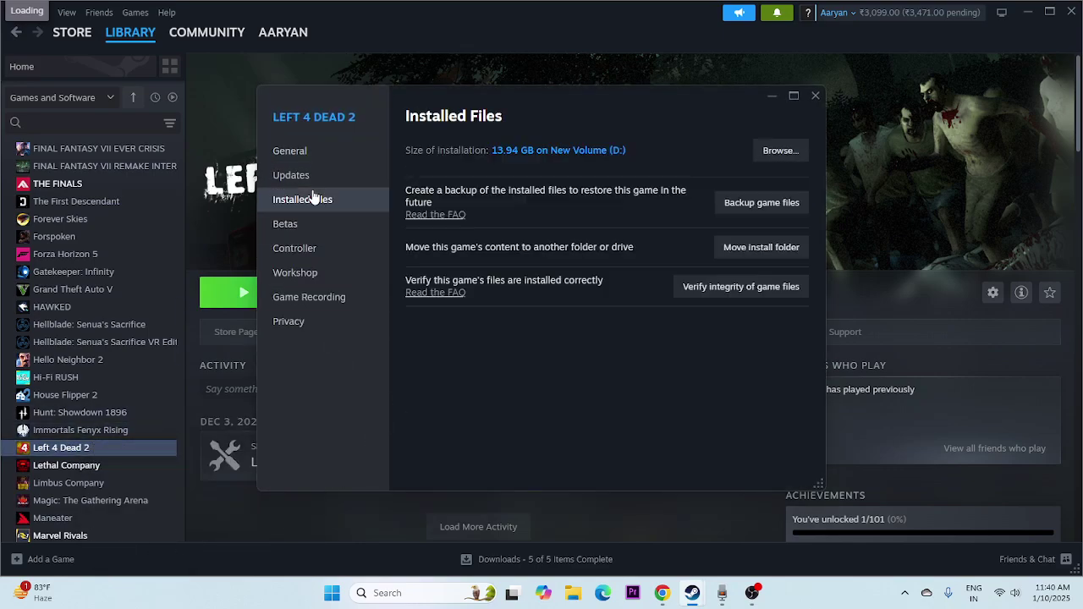
left_click(779, 287)
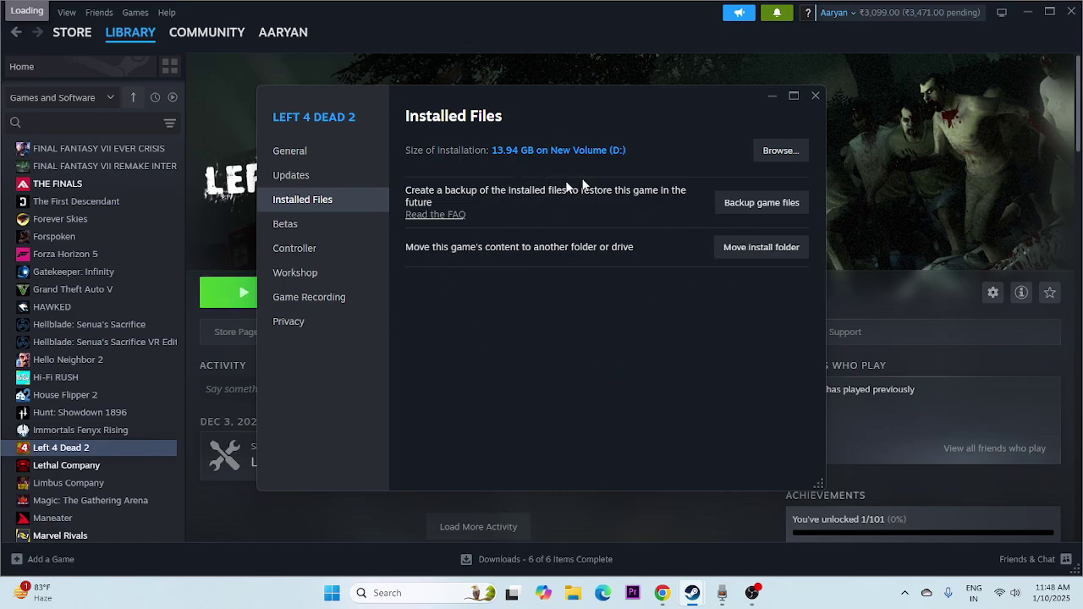
left_click(814, 96)
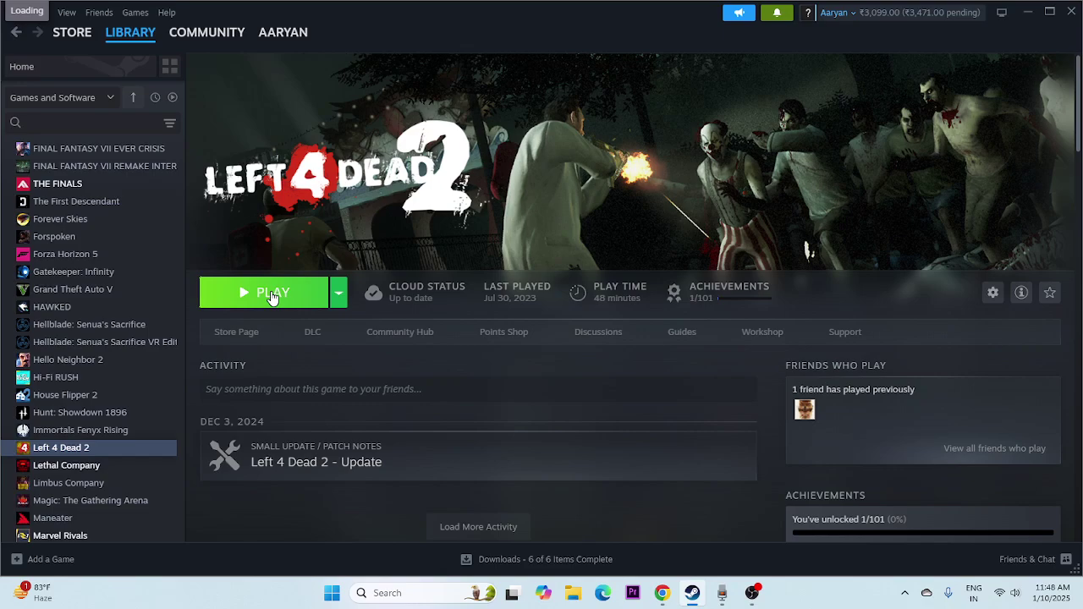
Check the management options for Left 4 Dead 2 in the game library.
scroll(123, 302, "down", 3)
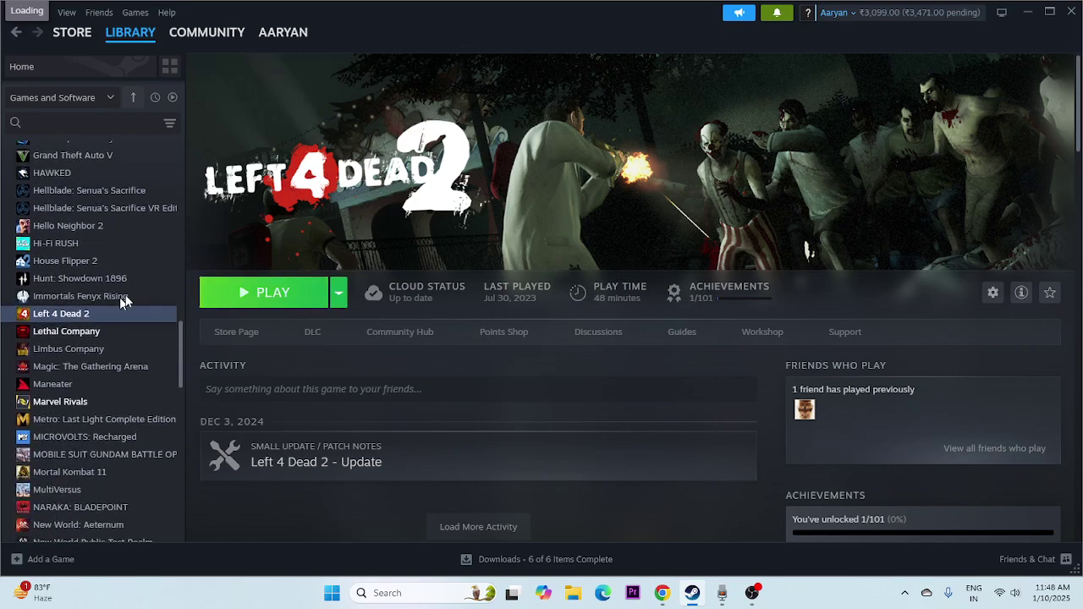
right_click(78, 312)
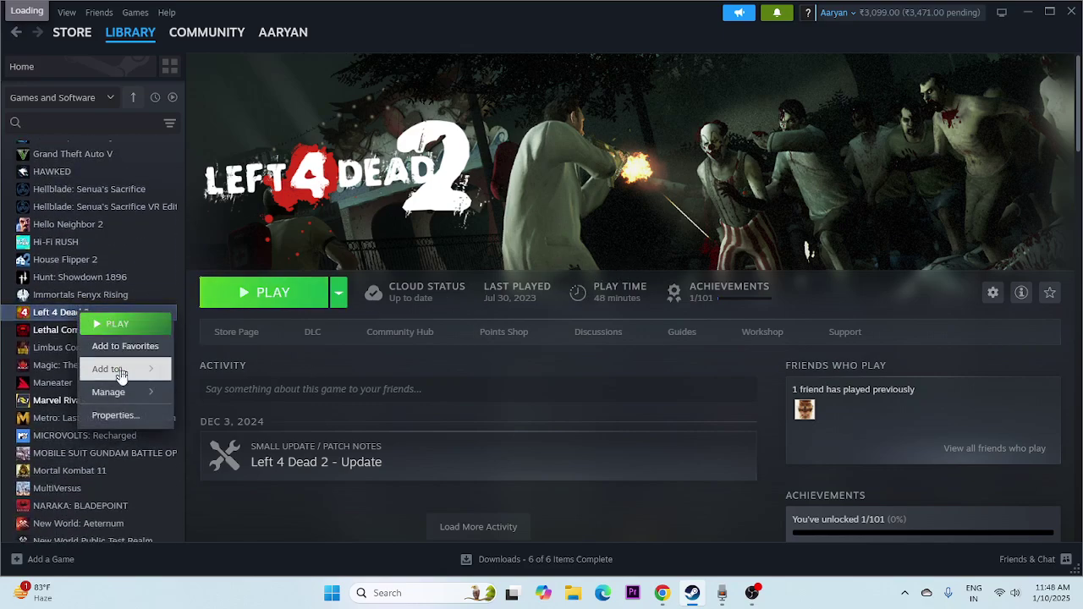
mouse_move(139, 392)
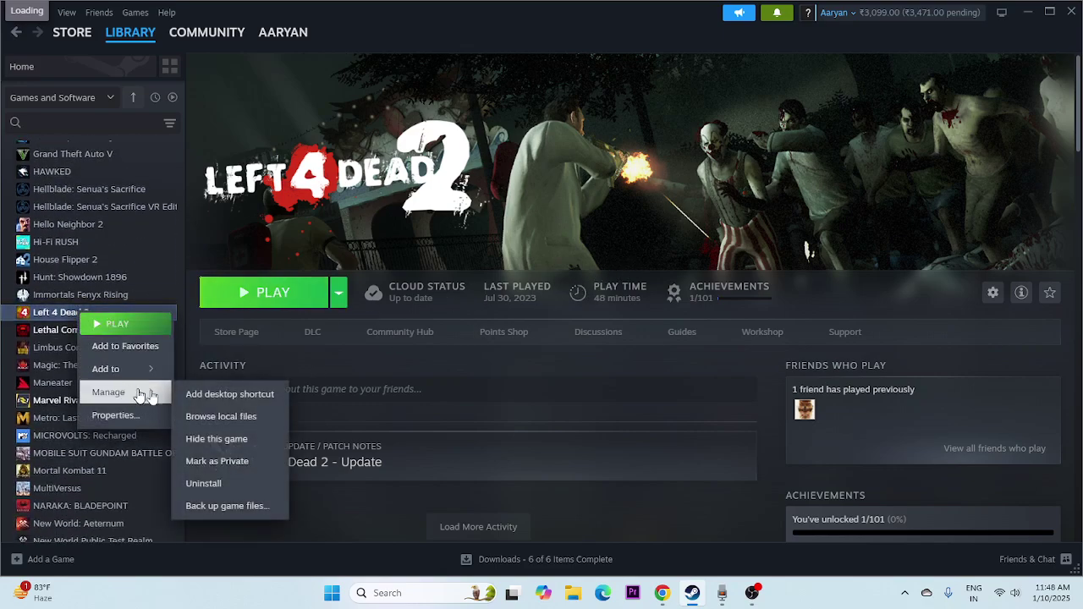
left_click(612, 222)
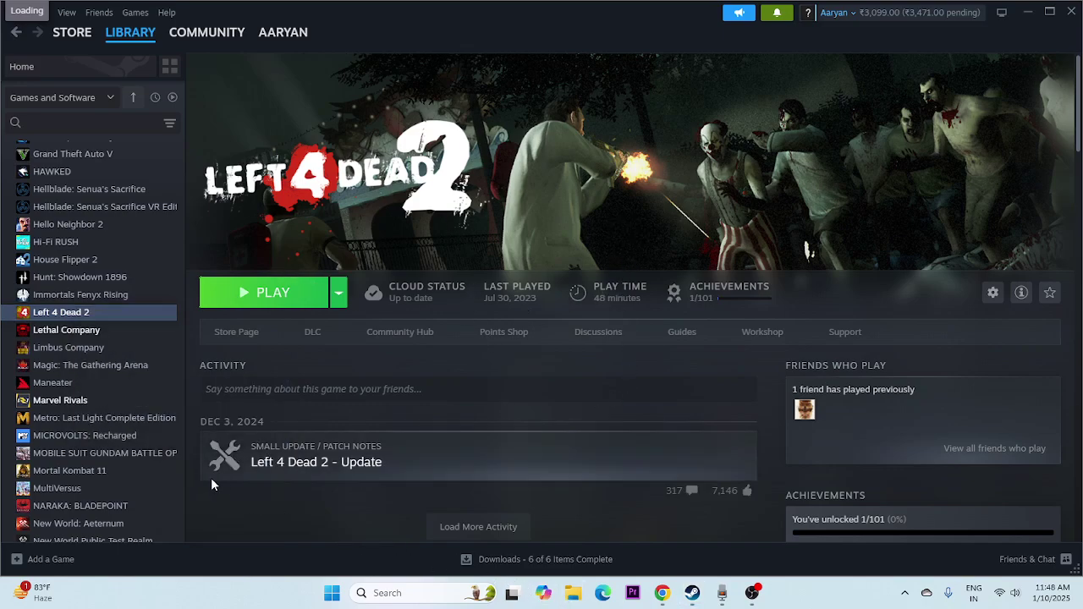
Check the available drives under This PC in File Explorer and close the window.
key("super+e")
left_click(66, 435)
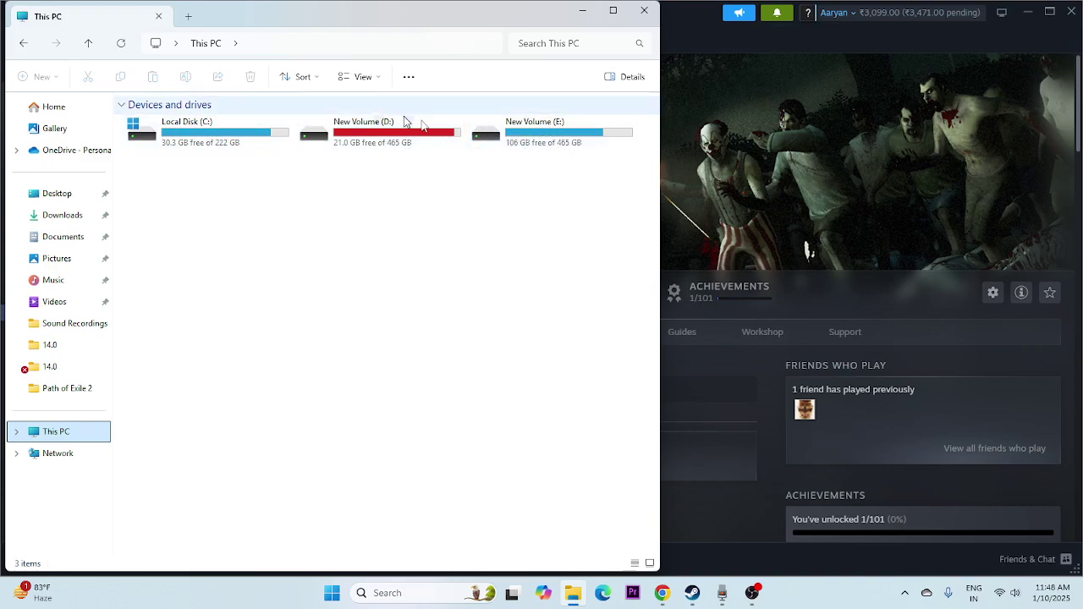
left_click(644, 10)
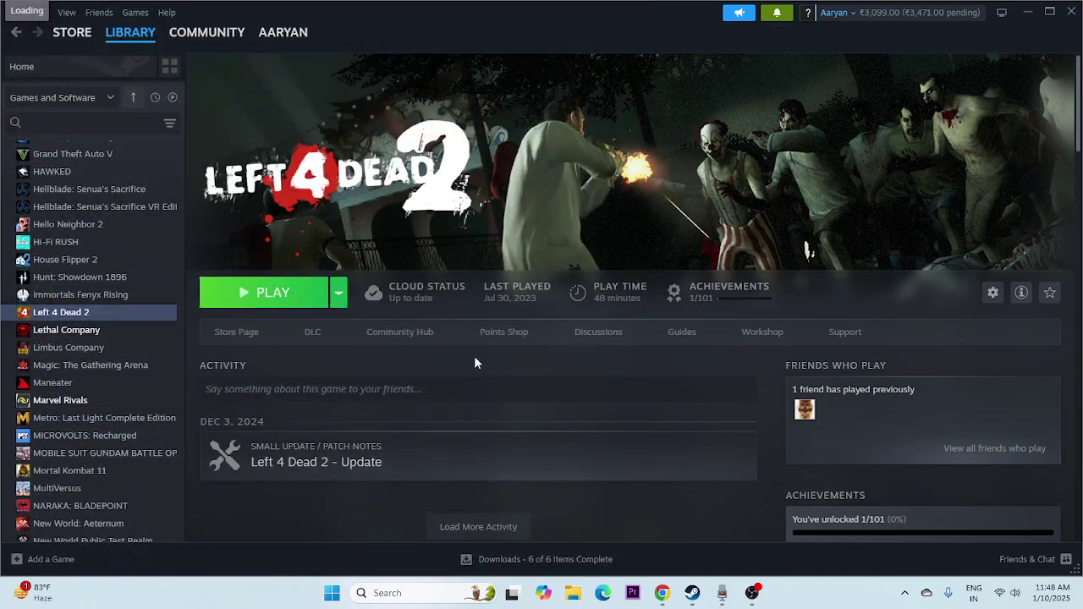